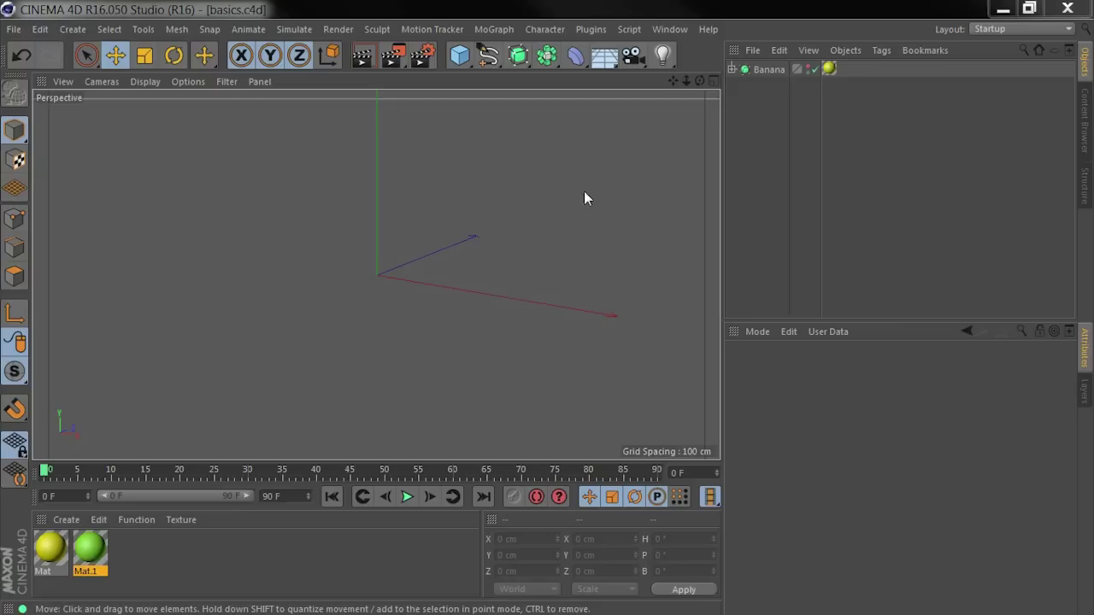
Tear off the Plugins > Grid submenu into a floating palette beside the viewport.
click(590, 30)
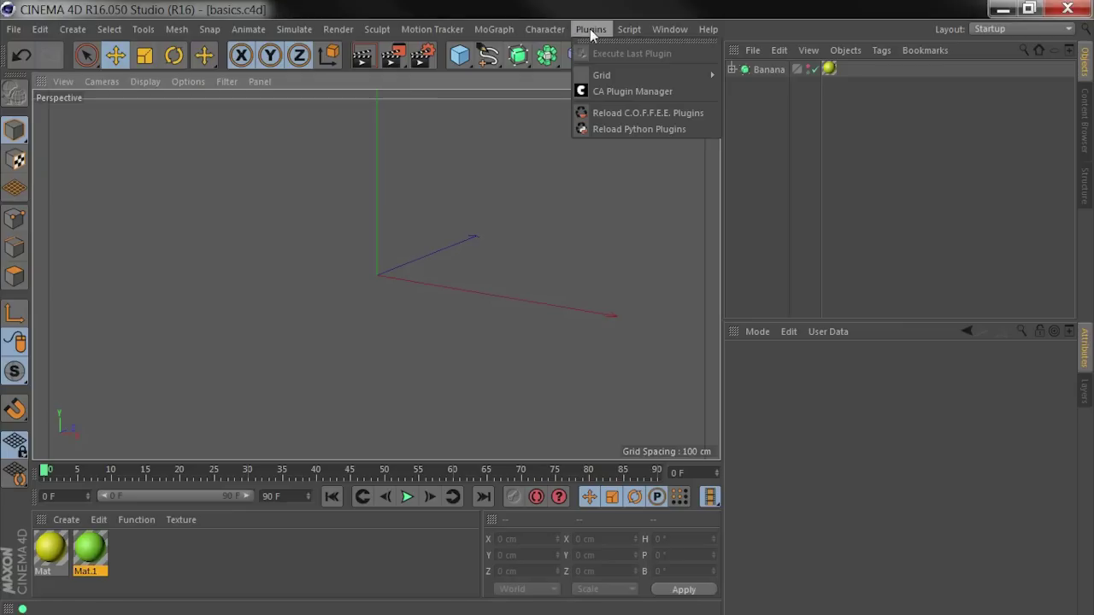
mouse_move(645, 75)
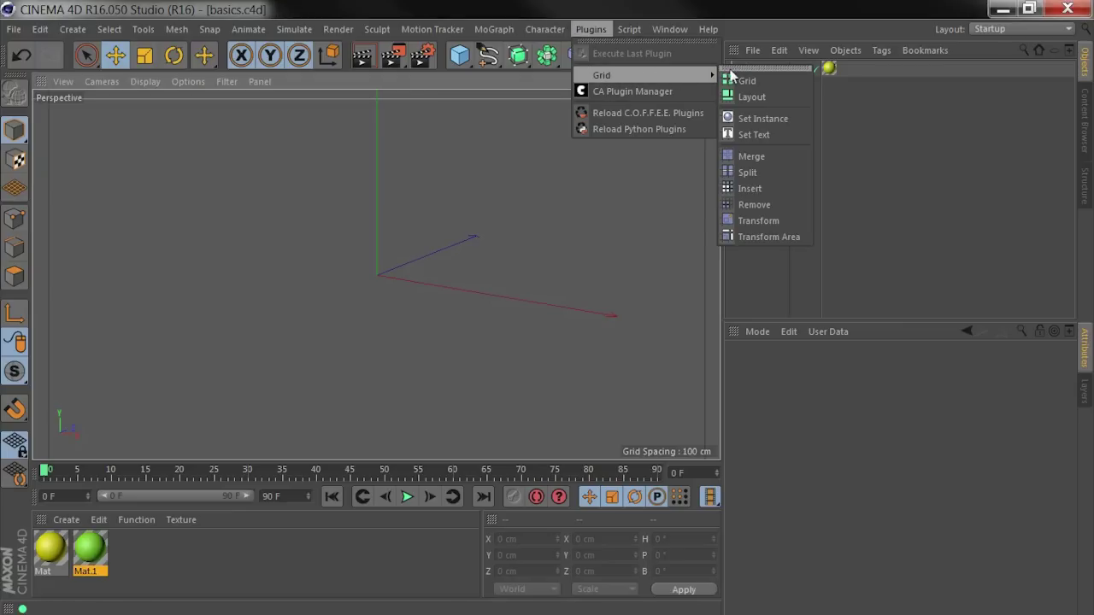
click(758, 68)
mouse_move(761, 55)
mouse_down()
mouse_move(663, 131)
mouse_move(115, 134)
mouse_up()
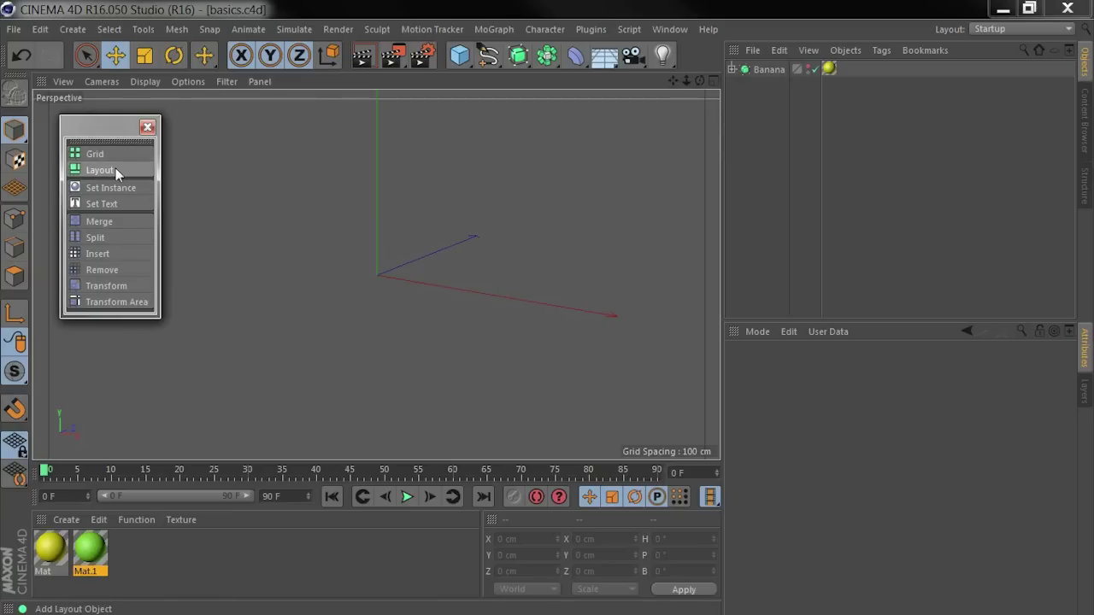
Add a Layout from the Grid palette and stretch its tile to about 220 by 130 cm.
click(114, 170)
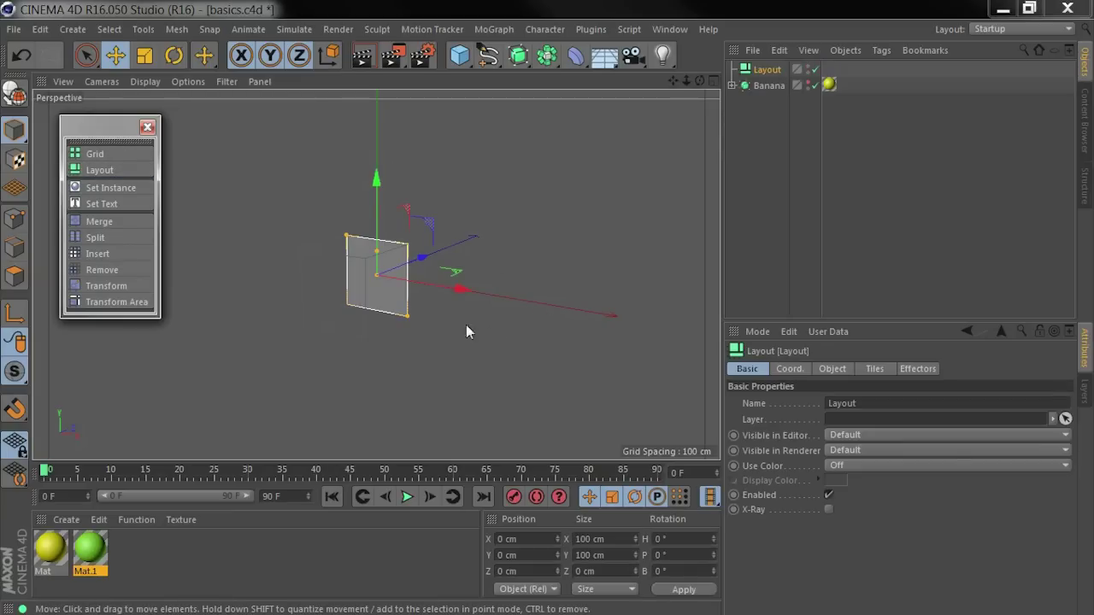
mouse_move(374, 293)
alt+mouse_down()
mouse_move(442, 276)
mouse_move(427, 288)
alt+mouse_up()
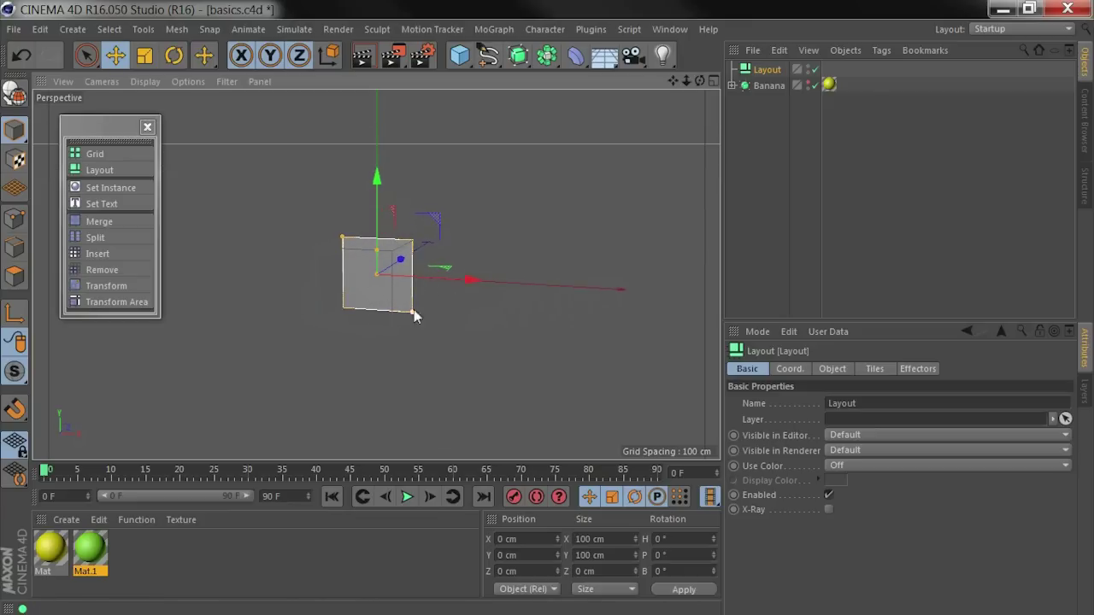
mouse_move(413, 312)
mouse_down()
mouse_move(452, 315)
mouse_move(418, 288)
mouse_move(376, 275)
mouse_up()
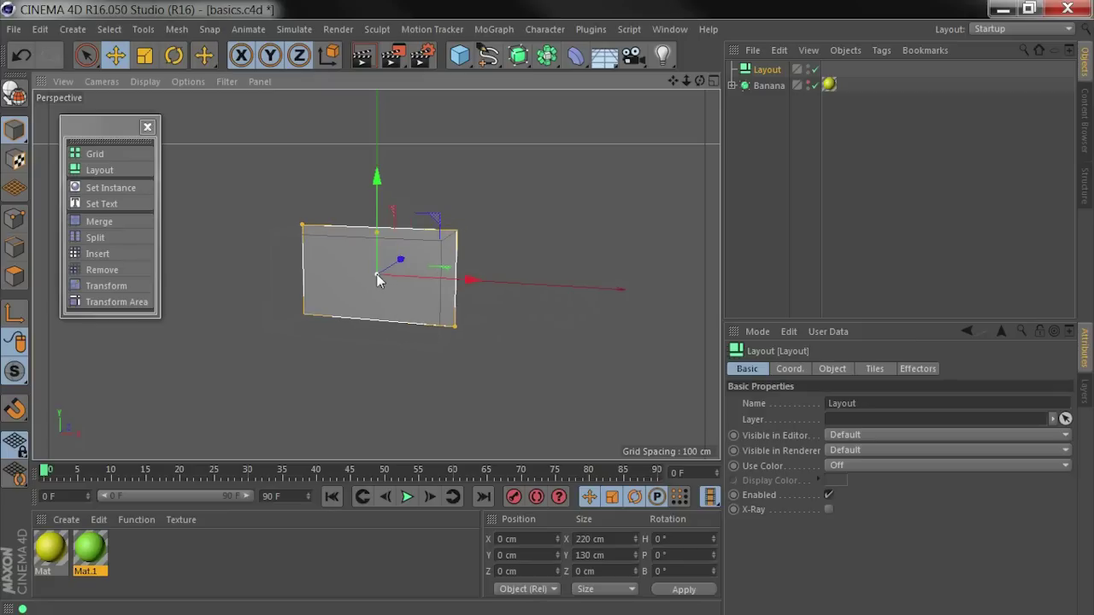
Add two tiles, stack them beneath the first, and widen the bottom one into a 220 by 315 cm block.
click(833, 369)
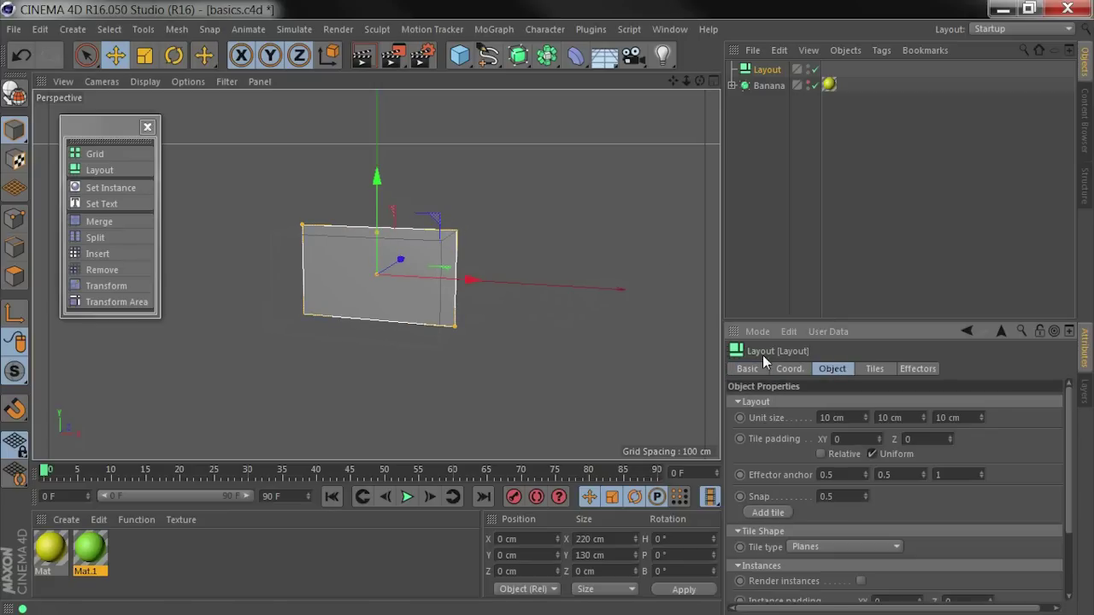
click(772, 513)
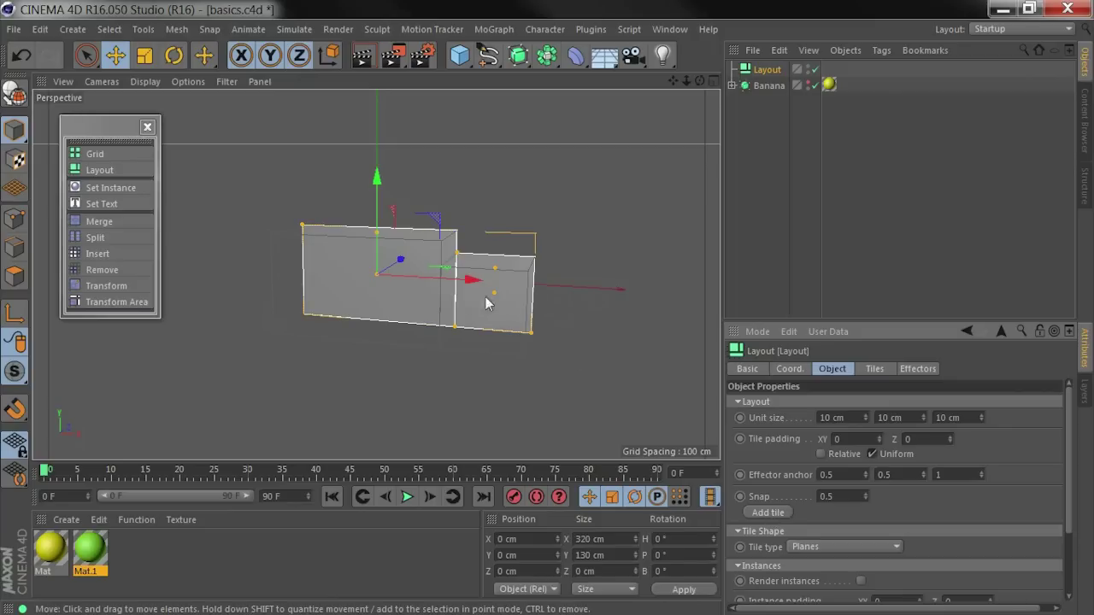
mouse_move(495, 294)
mouse_down()
mouse_move(336, 353)
mouse_move(454, 396)
mouse_up()
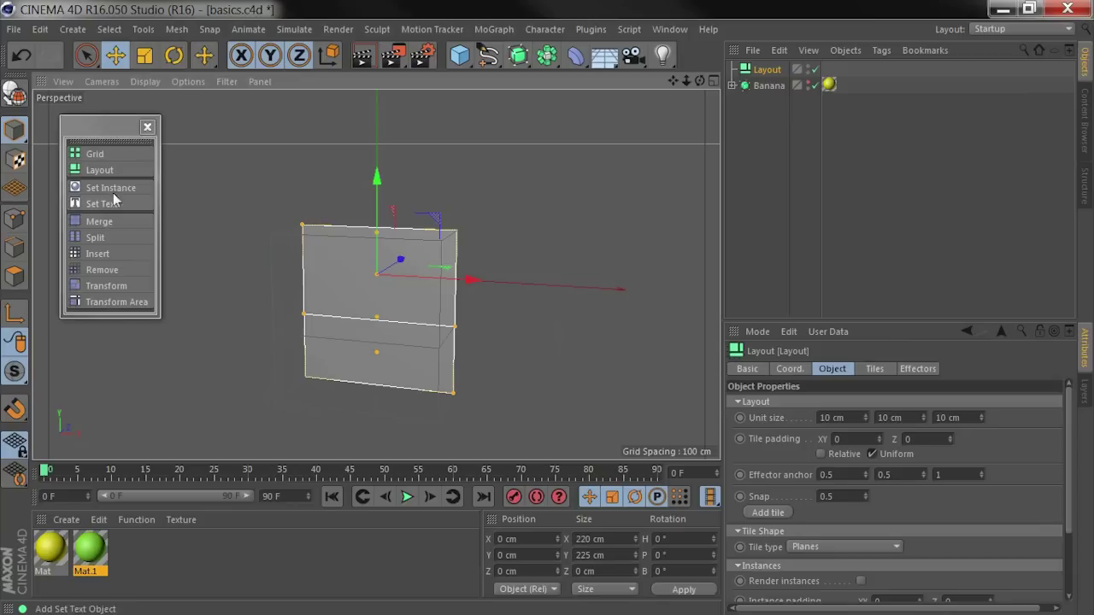
click(764, 512)
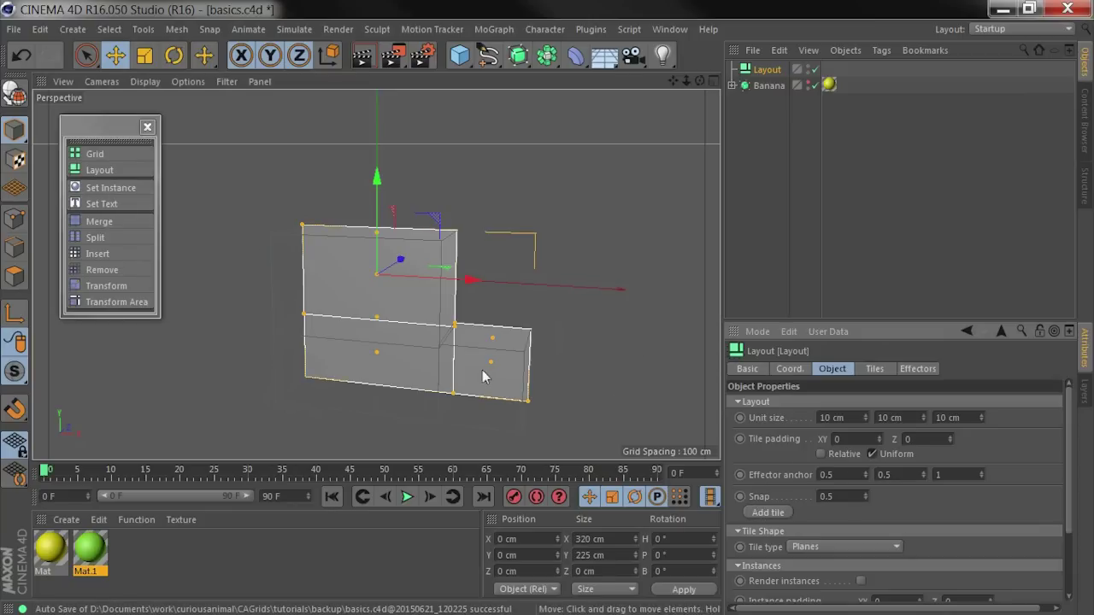
drag(490, 363, 329, 415)
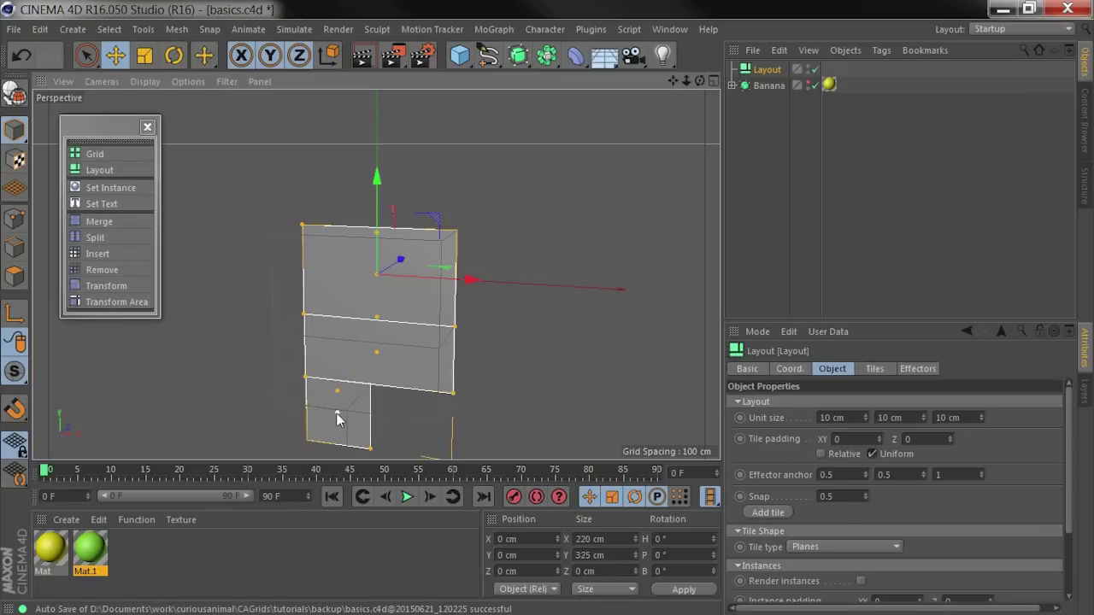
alt+middle_drag(420, 359, 429, 318)
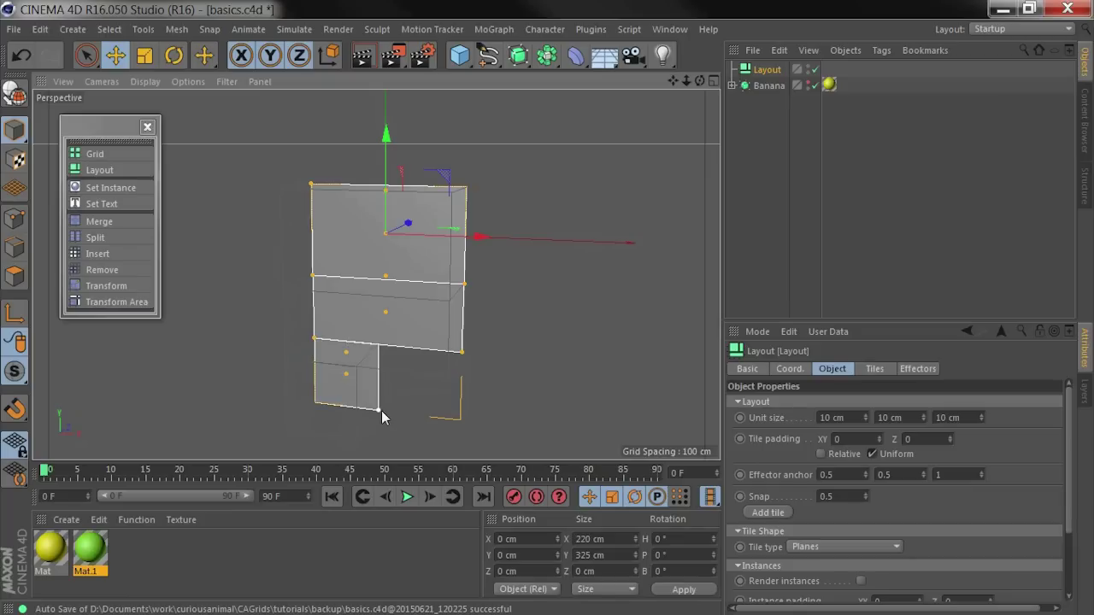
drag(380, 408, 462, 417)
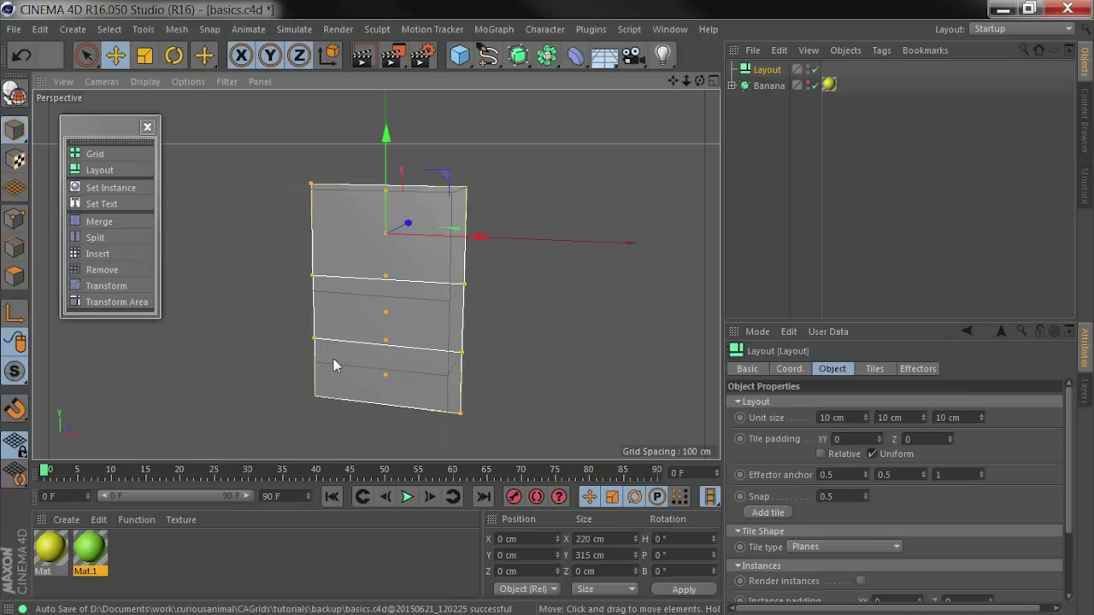
click(15, 277)
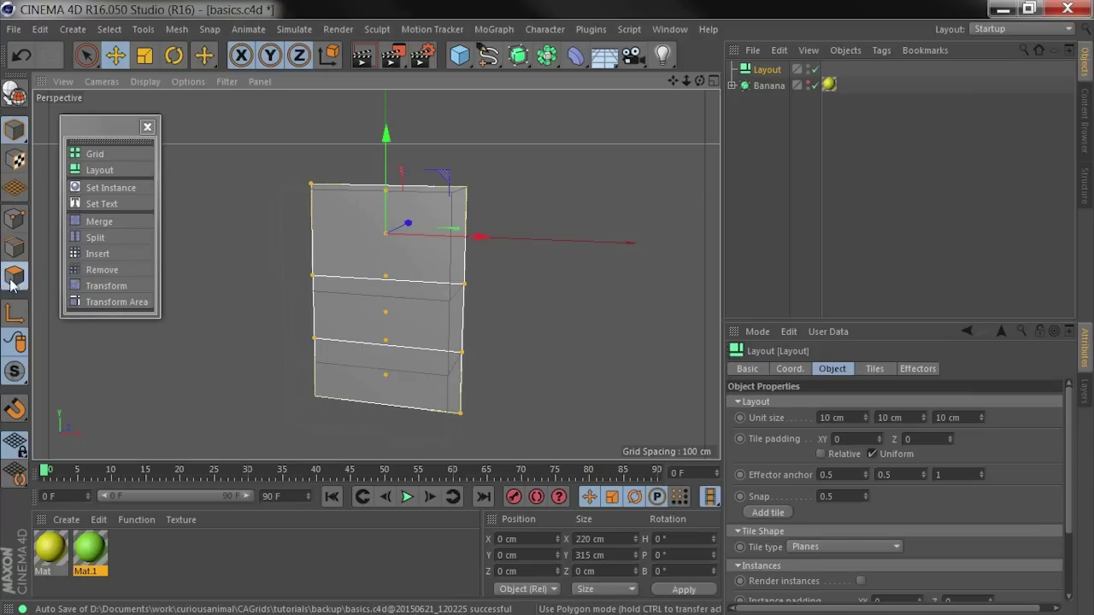
click(361, 246)
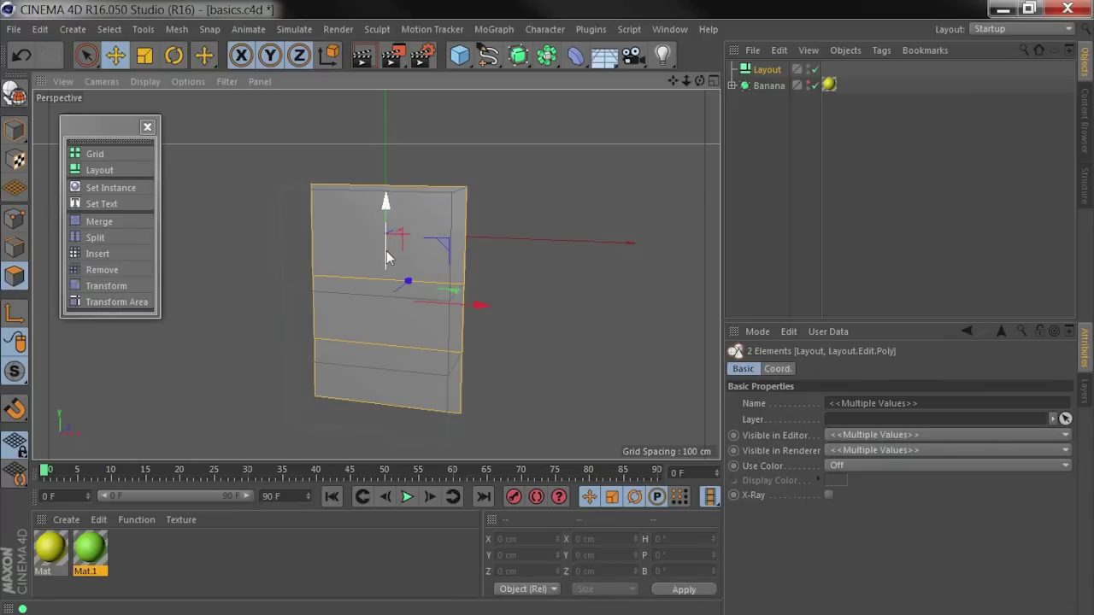
drag(397, 240, 407, 183)
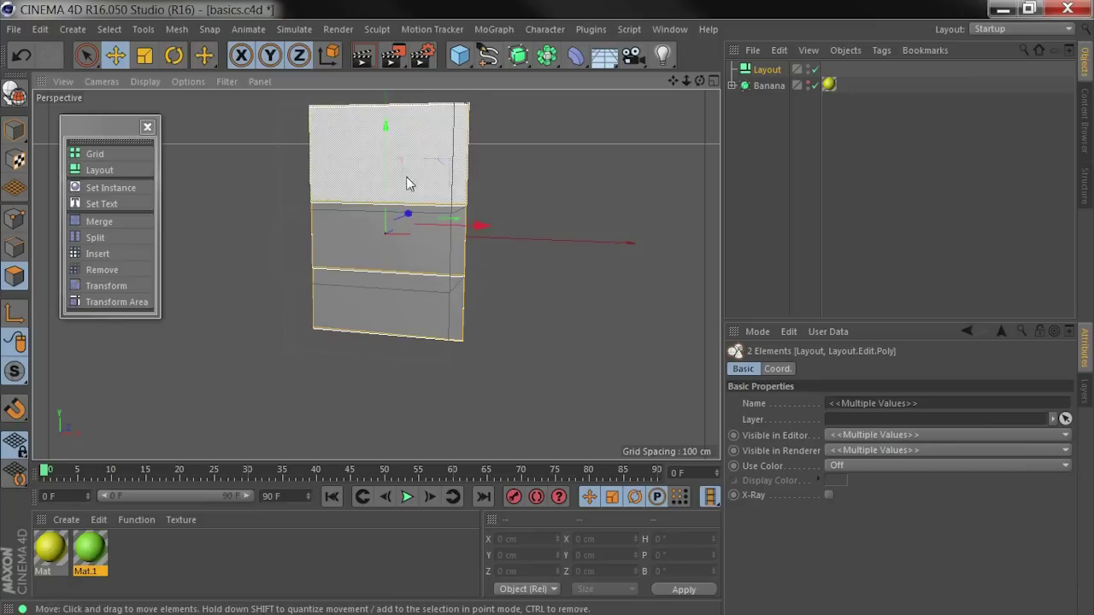
key(ctrl+z)
key(ctrl+z)
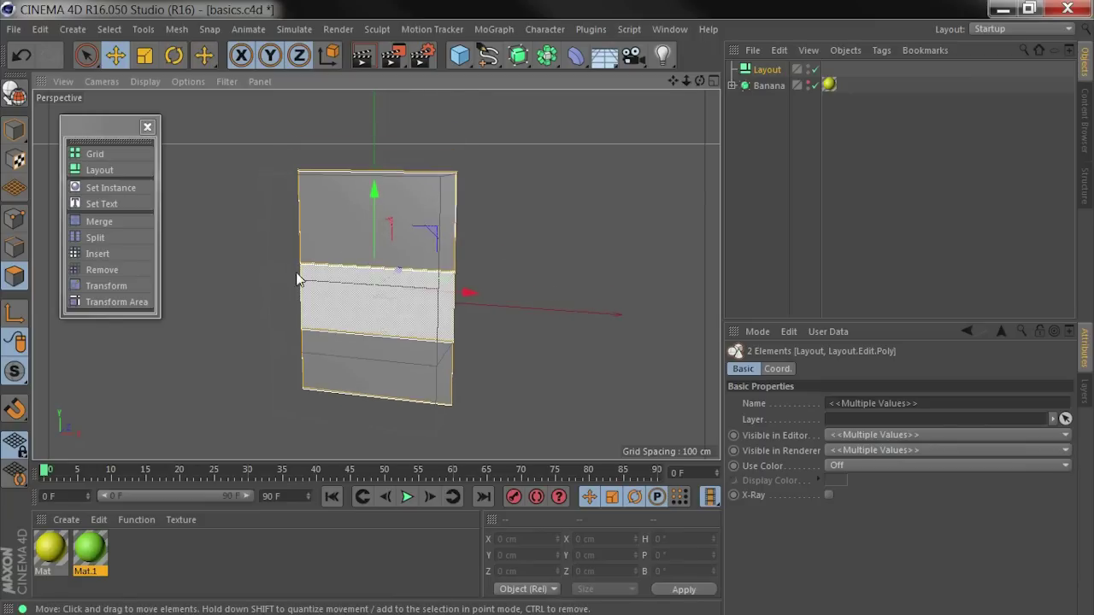
key(ctrl+z)
click(14, 128)
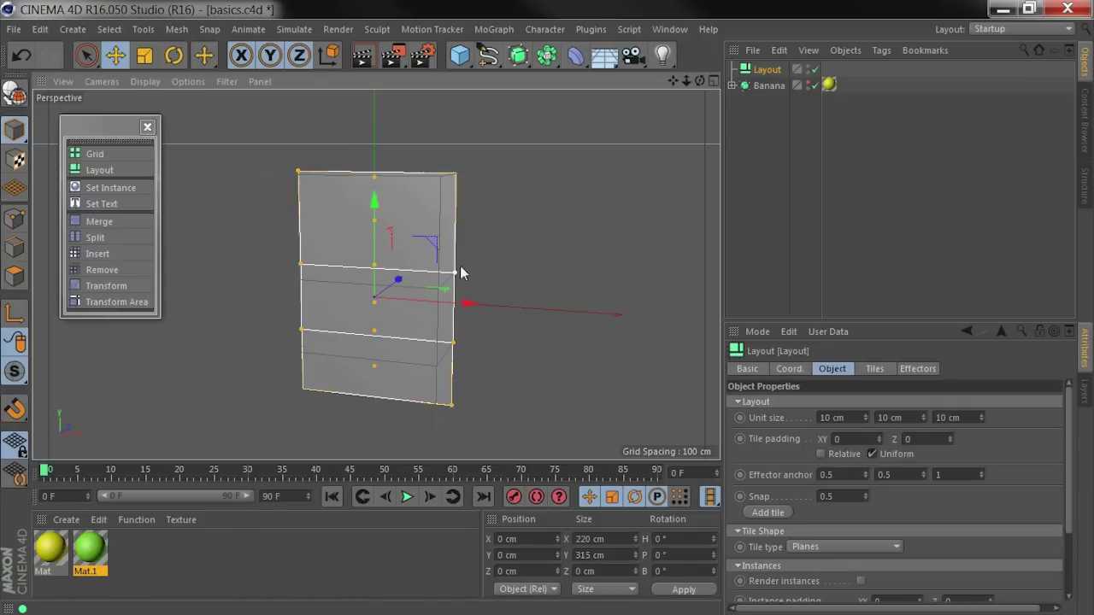
Drag the tile edges to thin the top and bottom strips and enlarge the middle tile, viewed front-on.
drag(454, 277, 458, 229)
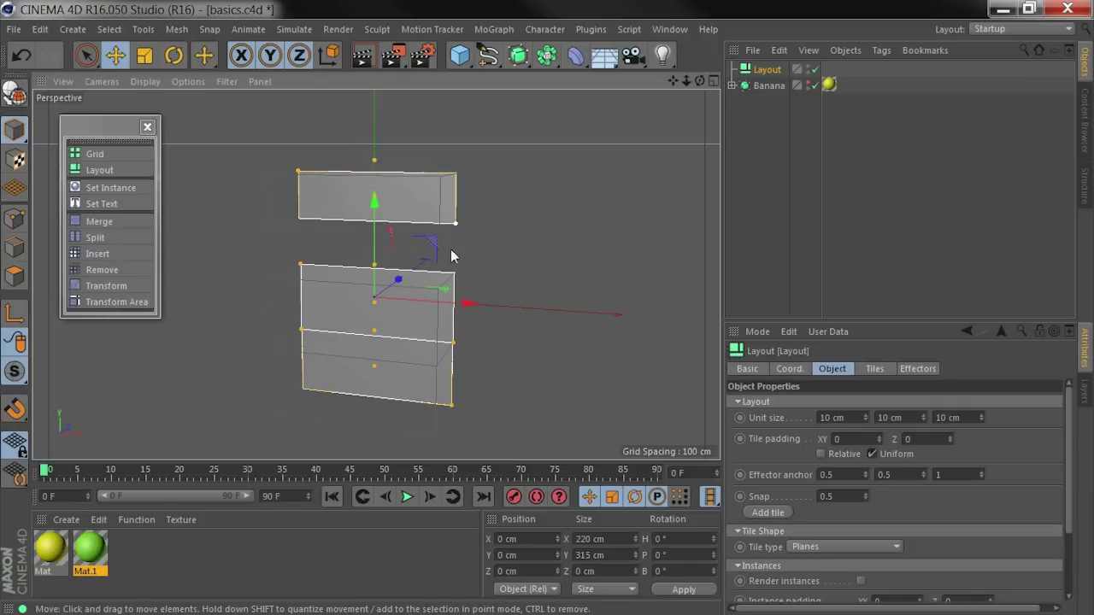
drag(377, 304, 378, 267)
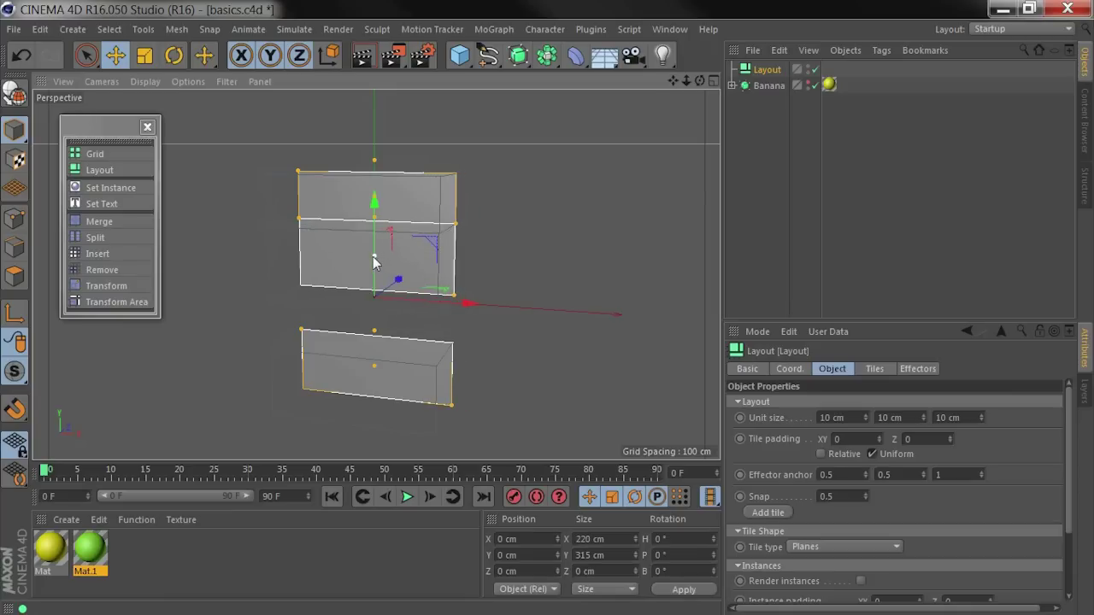
drag(454, 302, 452, 356)
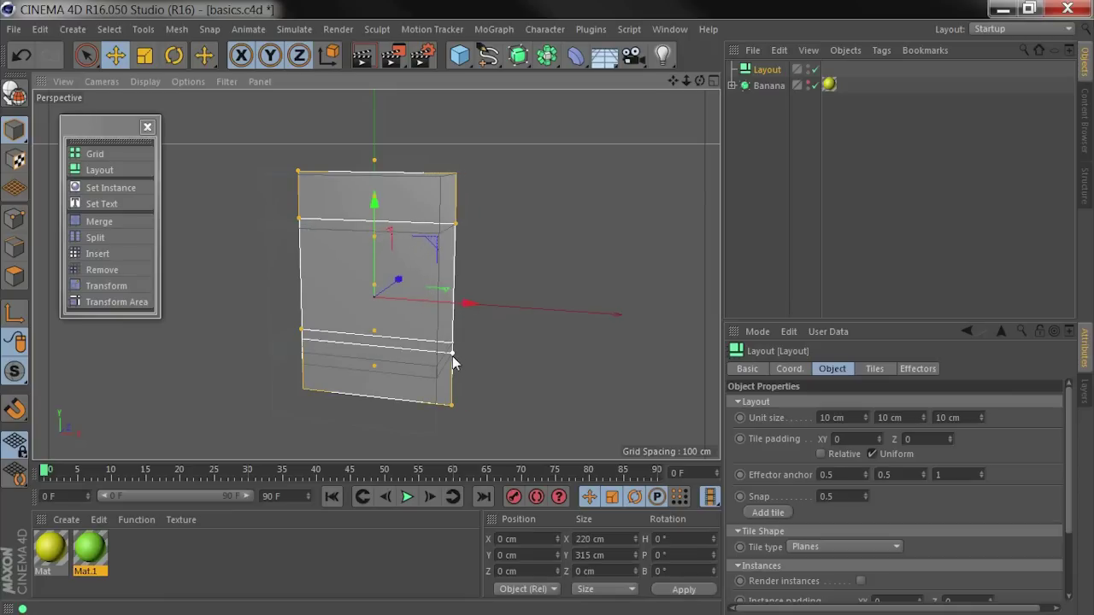
drag(307, 330, 302, 344)
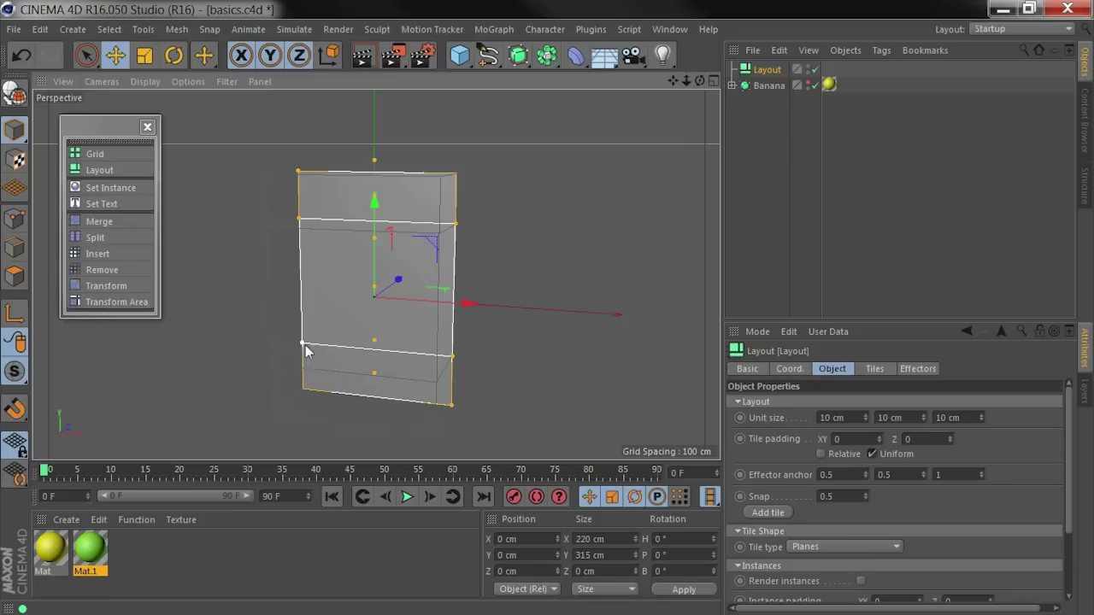
mouse_move(395, 313)
alt+mouse_down()
mouse_move(414, 298)
mouse_move(401, 290)
alt+mouse_up()
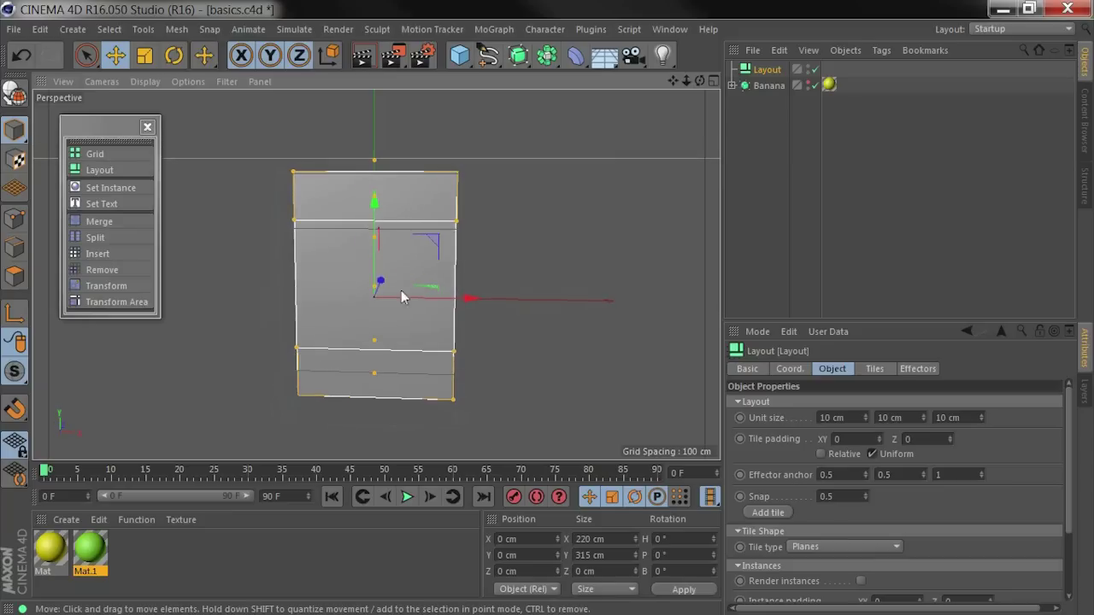
click(403, 324)
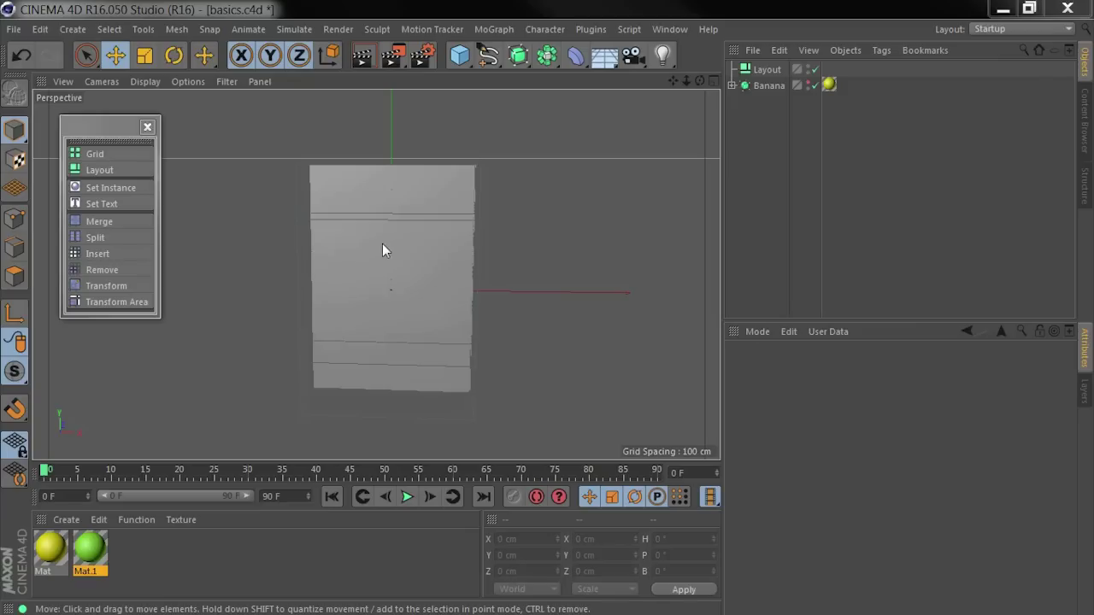
Move the Banana about 304 cm along X, clear of the tile stack.
click(777, 86)
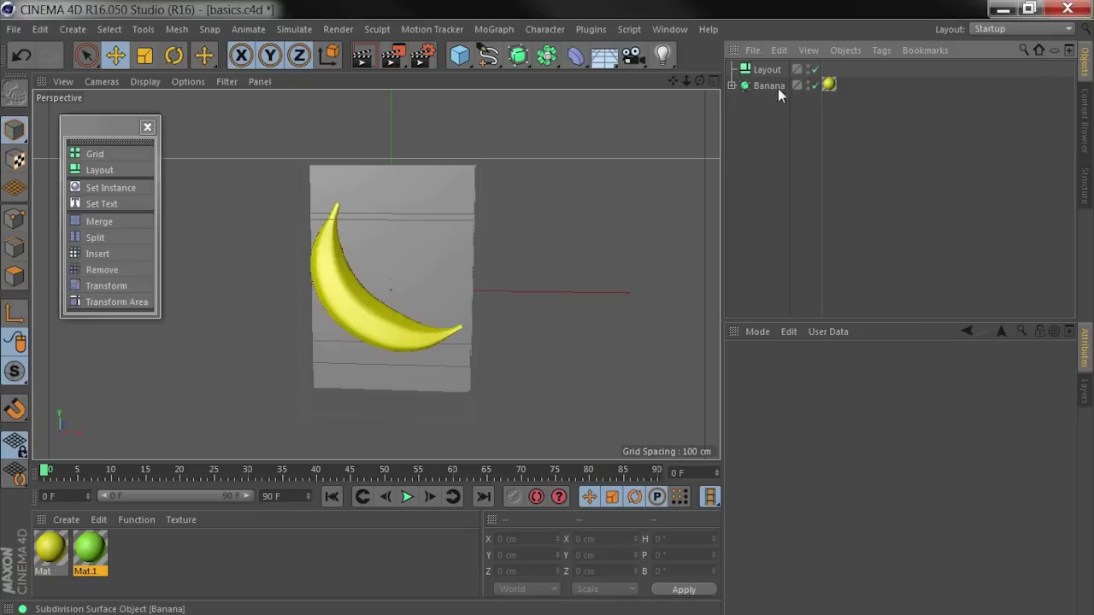
drag(513, 297, 710, 303)
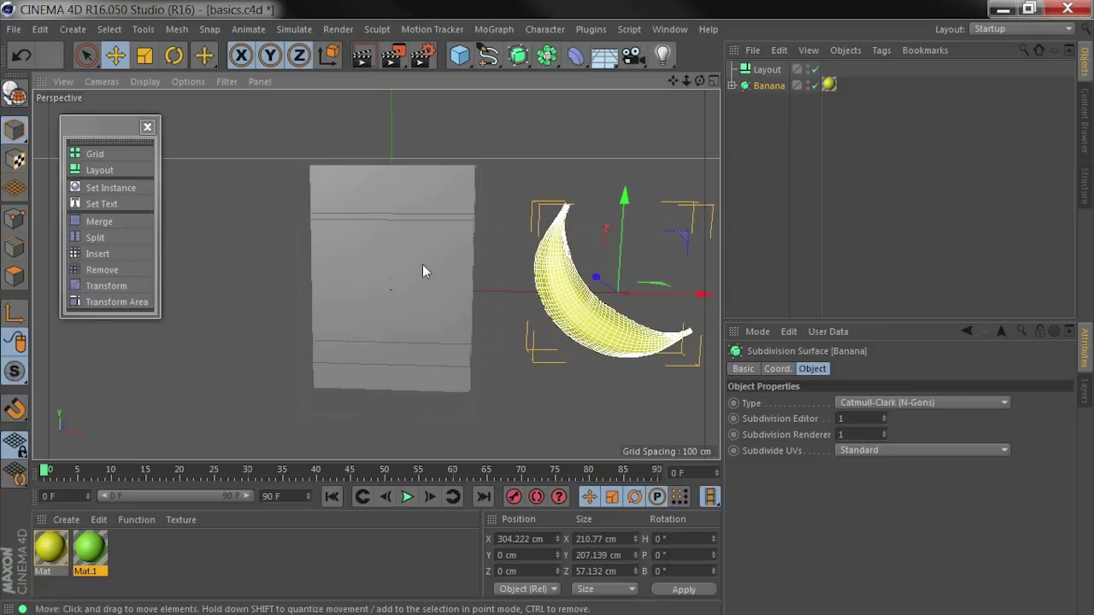
Add a Set Instance object and nest it under Layout.
click(128, 187)
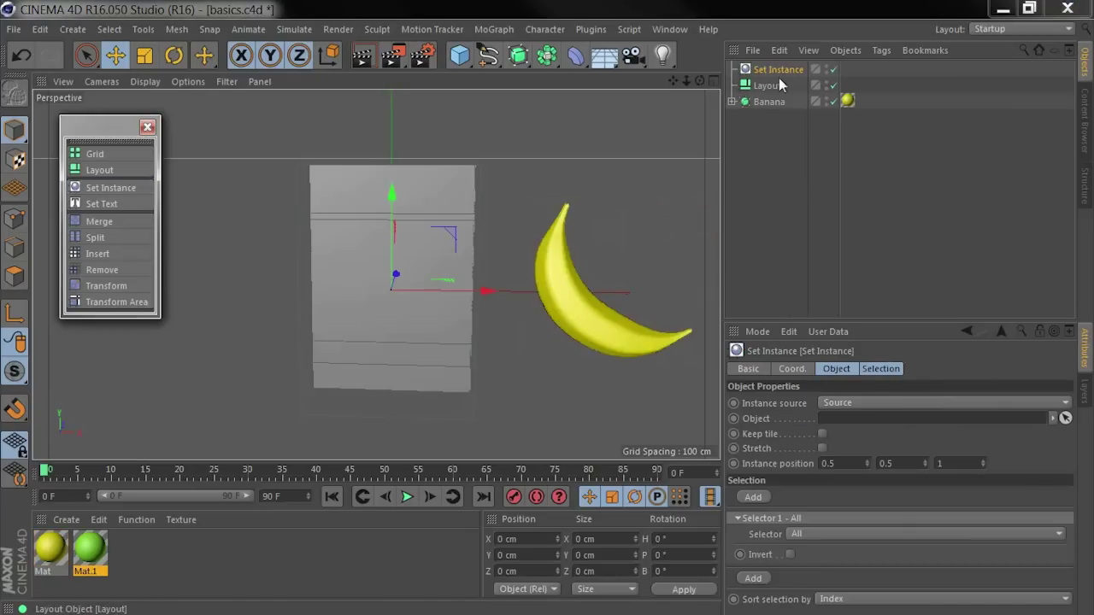
drag(772, 85, 772, 89)
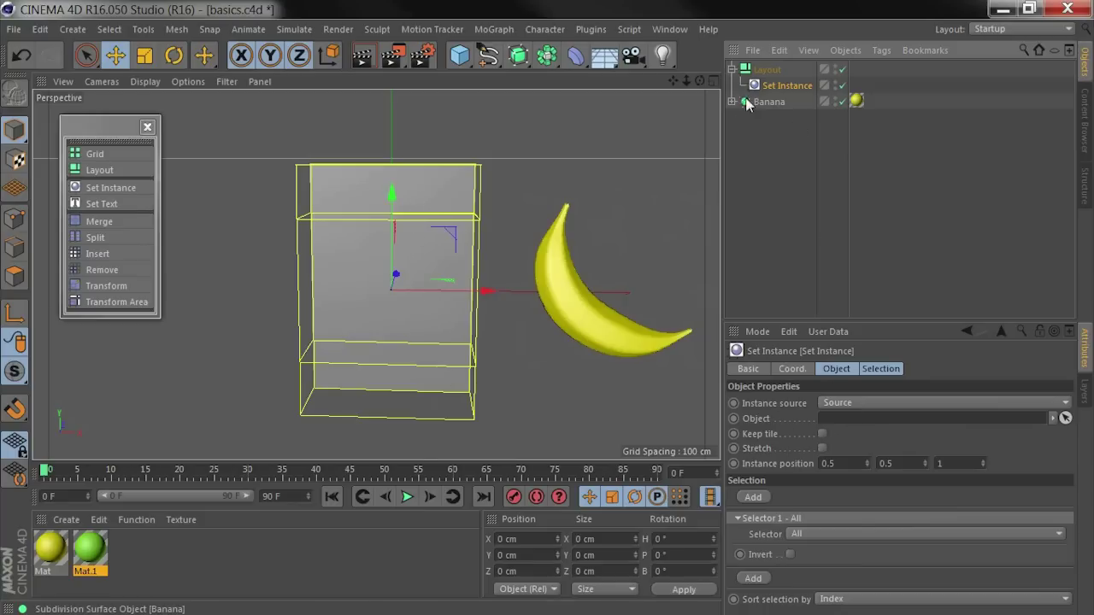
Assign Banana to Set Instance with Instance source Children, and nest Banana under it.
drag(807, 149, 848, 419)
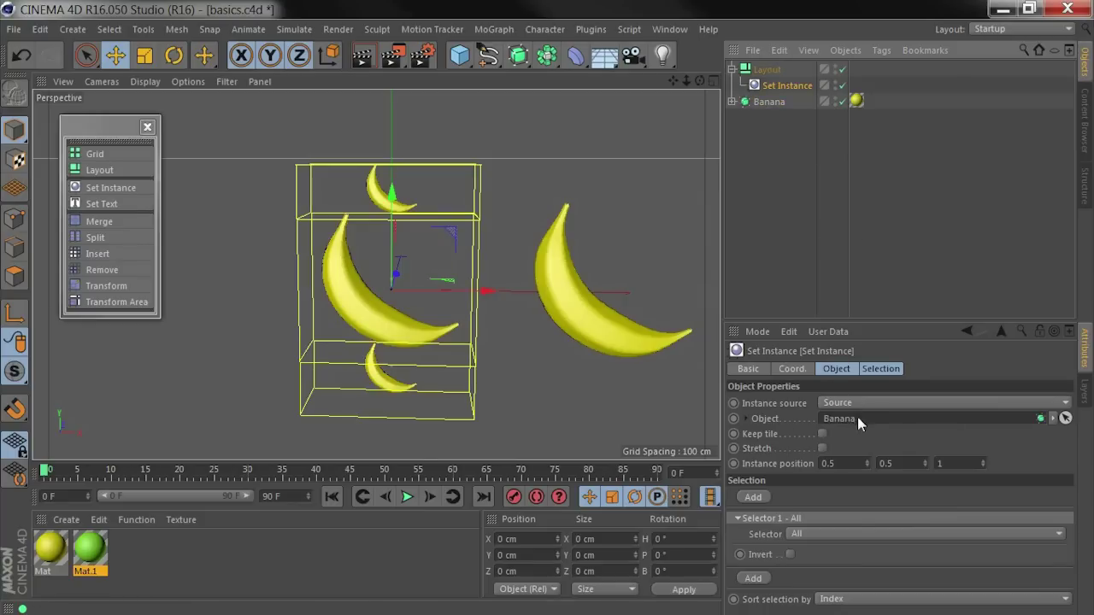
click(833, 403)
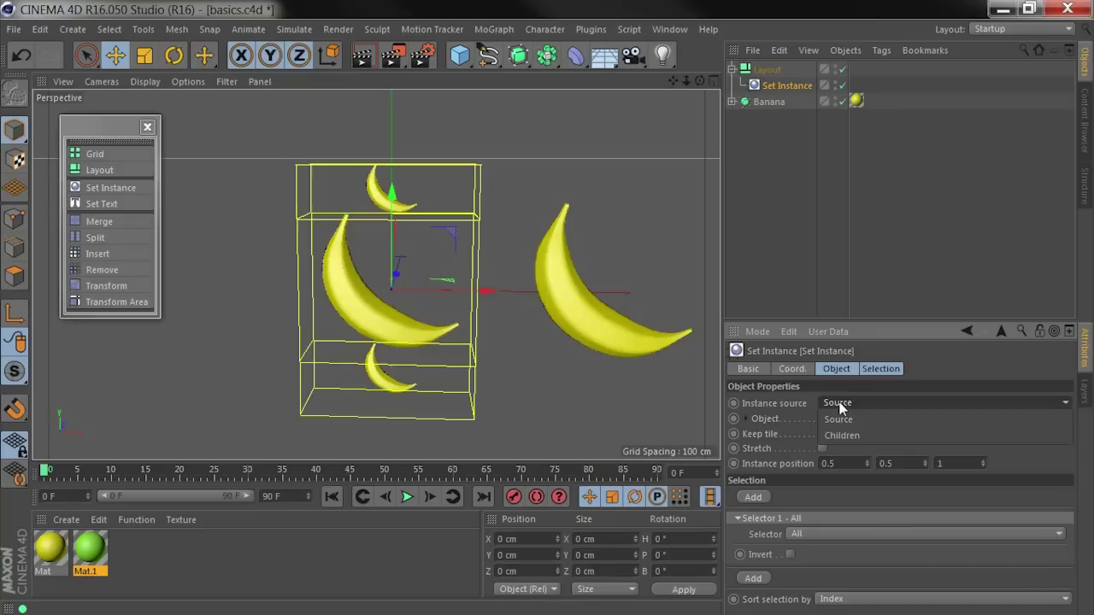
click(857, 429)
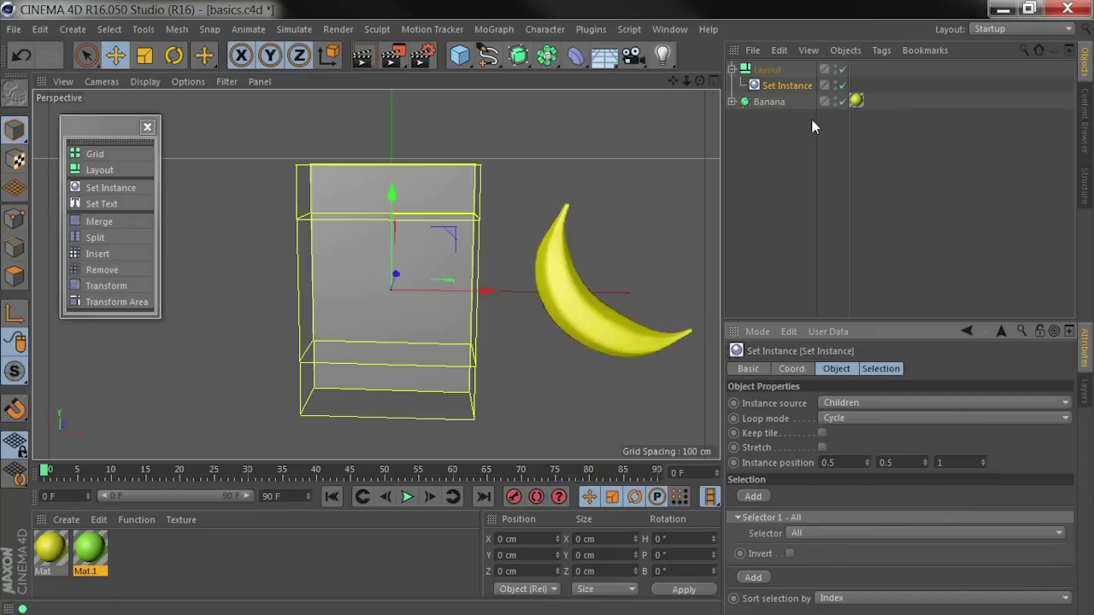
drag(759, 102, 782, 87)
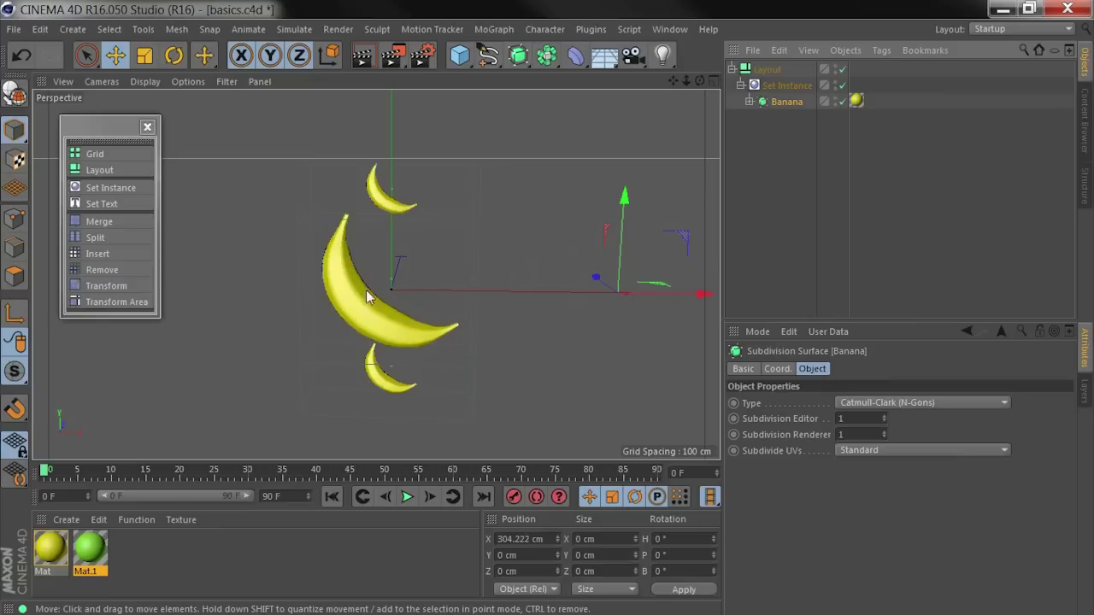
Set the Set Instance Selector to Modifier Position so only the middle tile holds the banana.
click(787, 85)
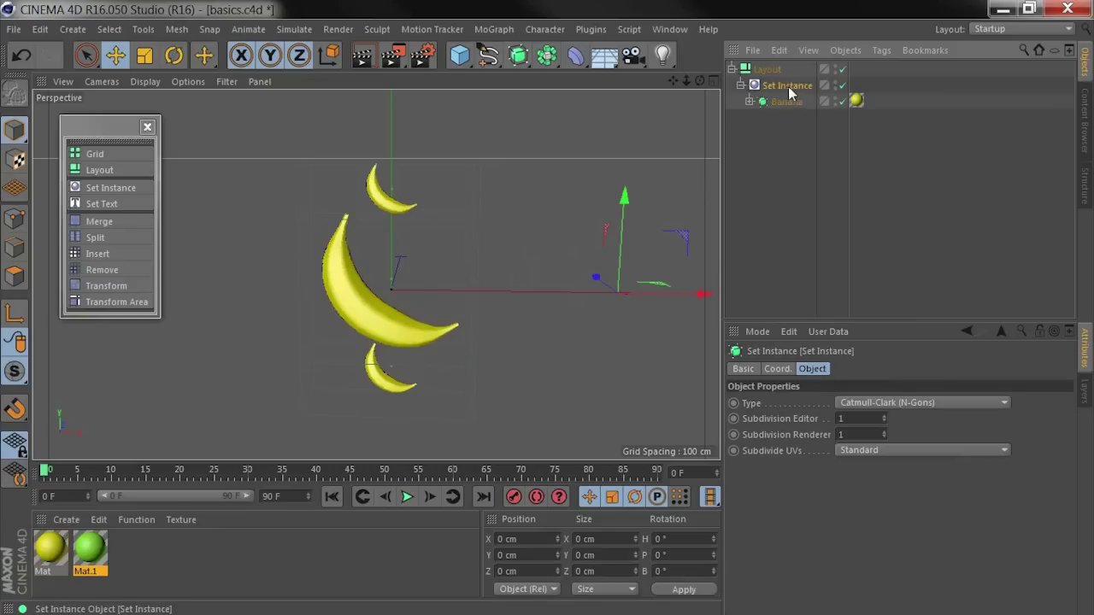
click(890, 367)
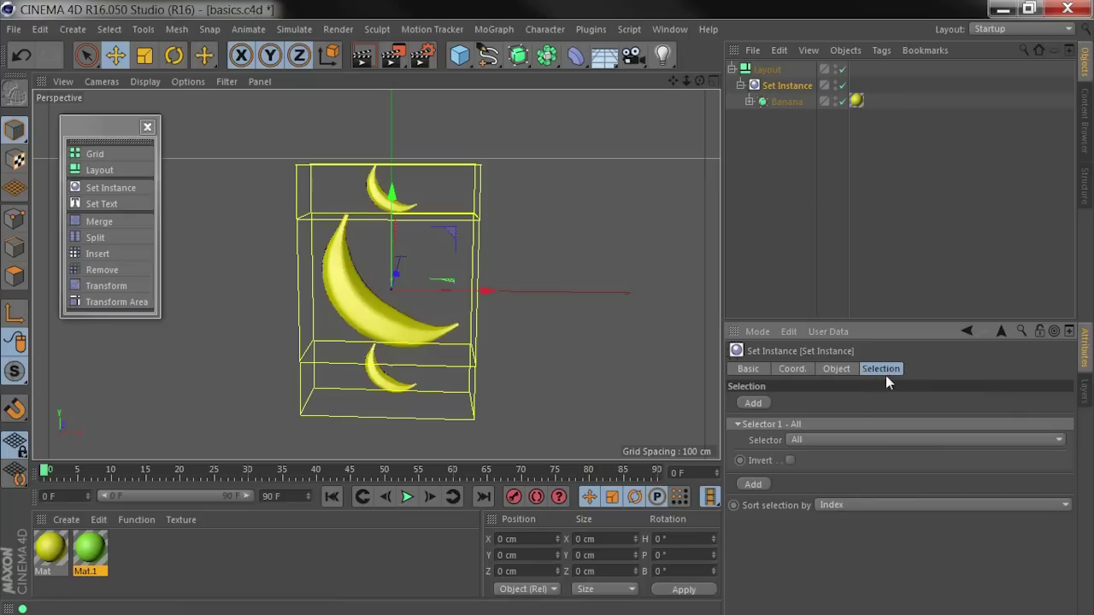
click(813, 436)
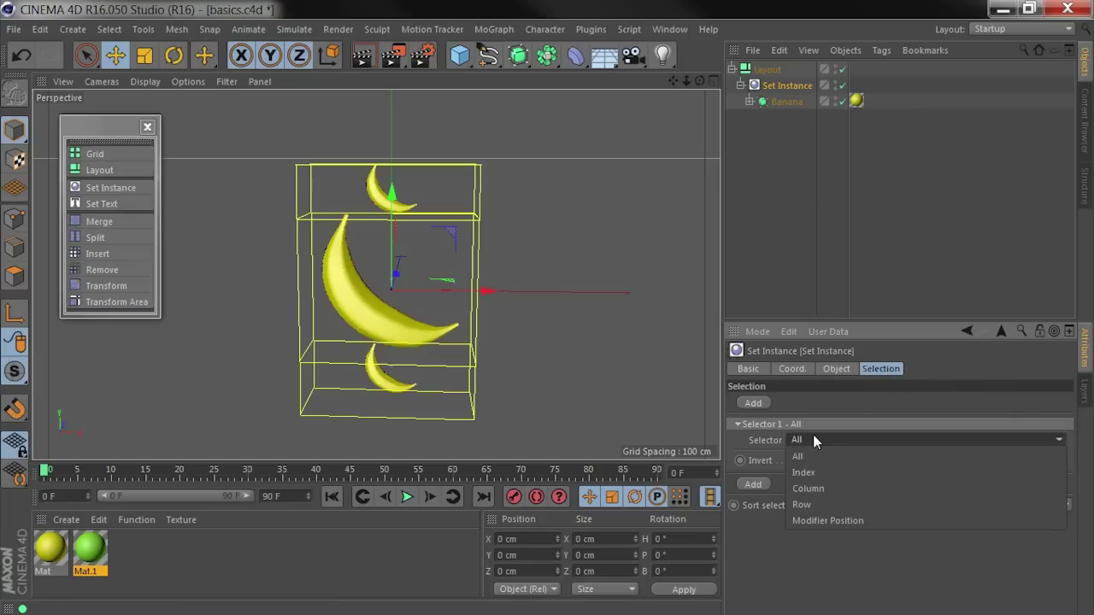
click(837, 520)
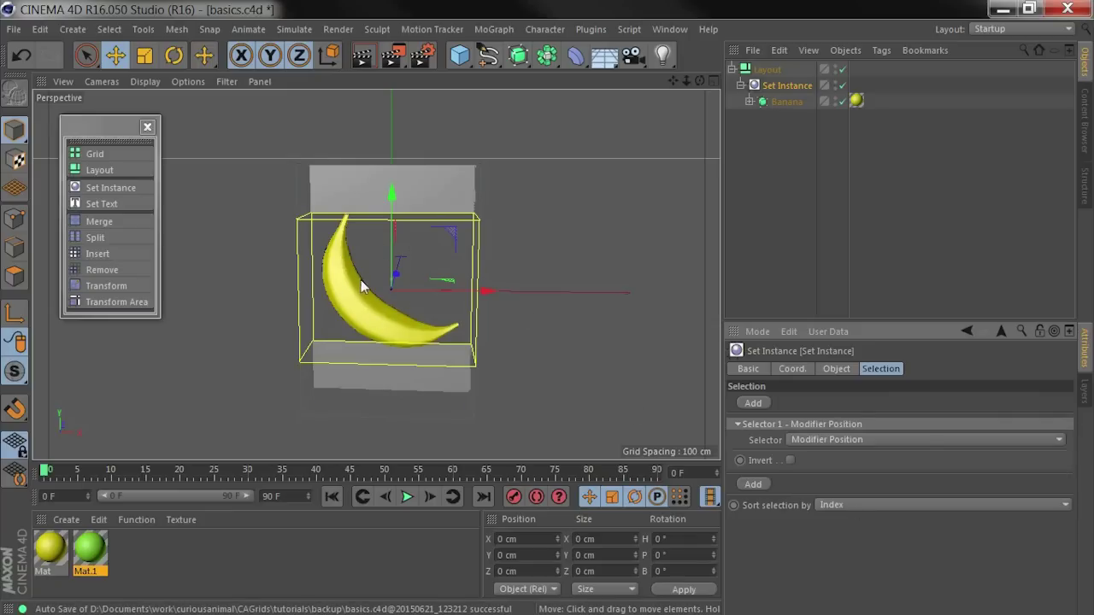
click(339, 195)
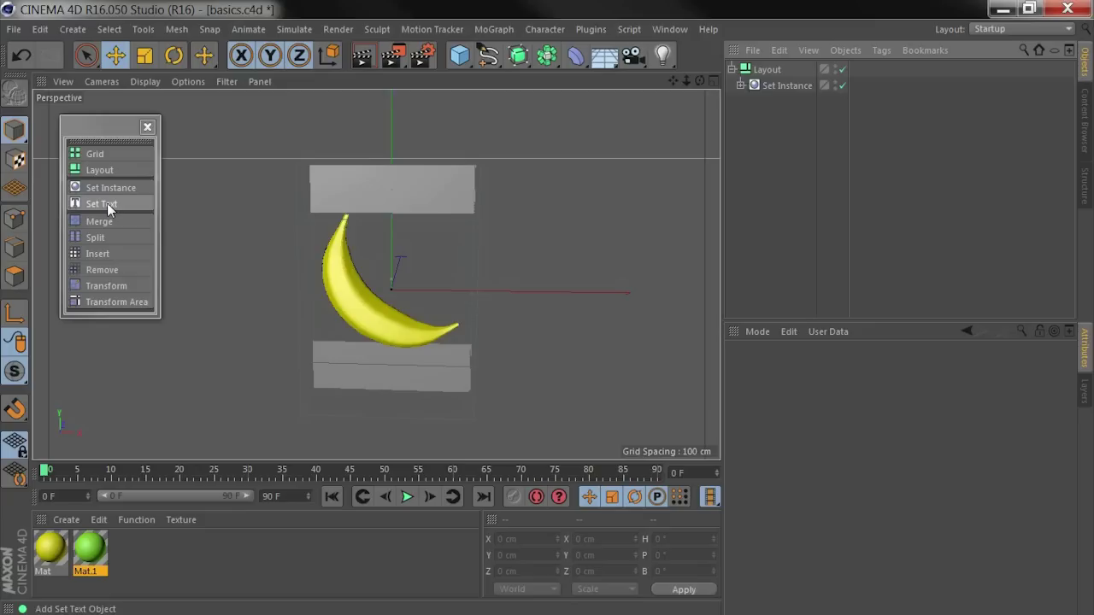
Add a Set Text under Layout below Set Instance, with Selector 1 set to Index 0.
click(111, 205)
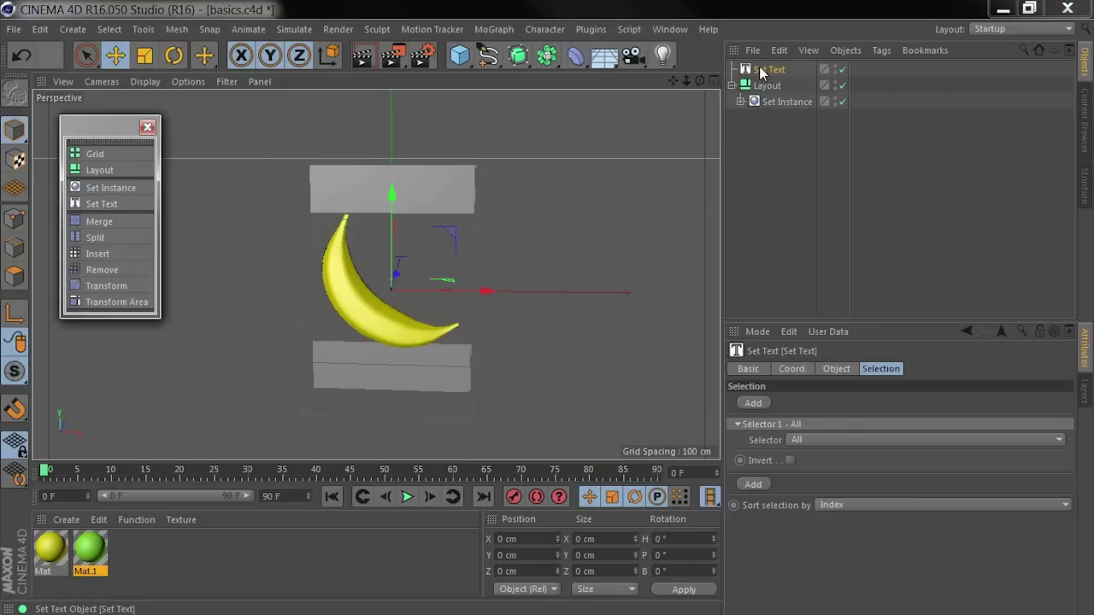
drag(760, 68, 777, 110)
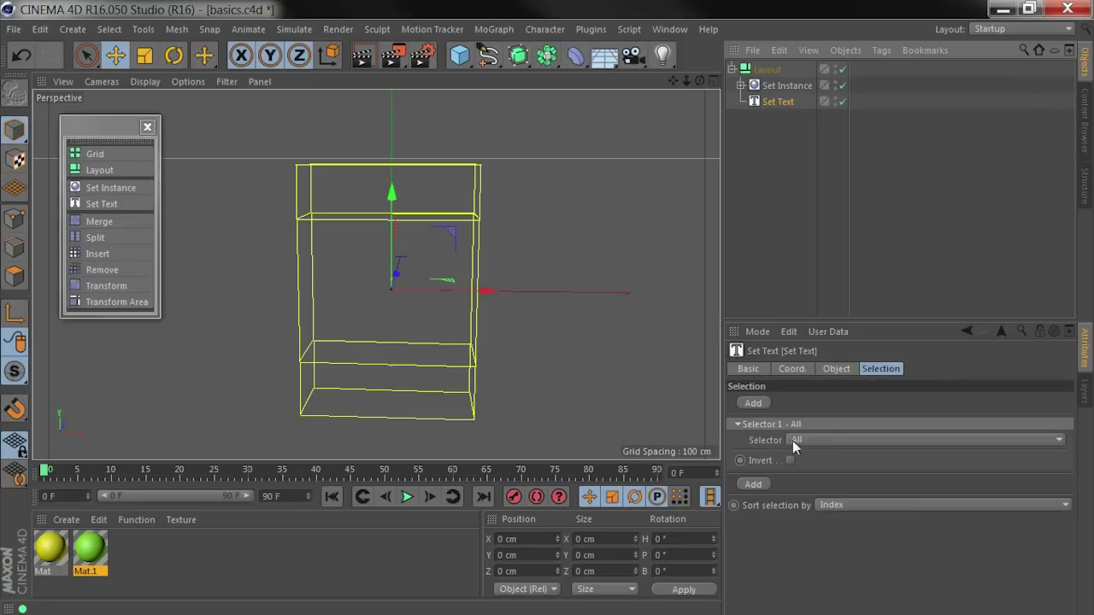
click(803, 439)
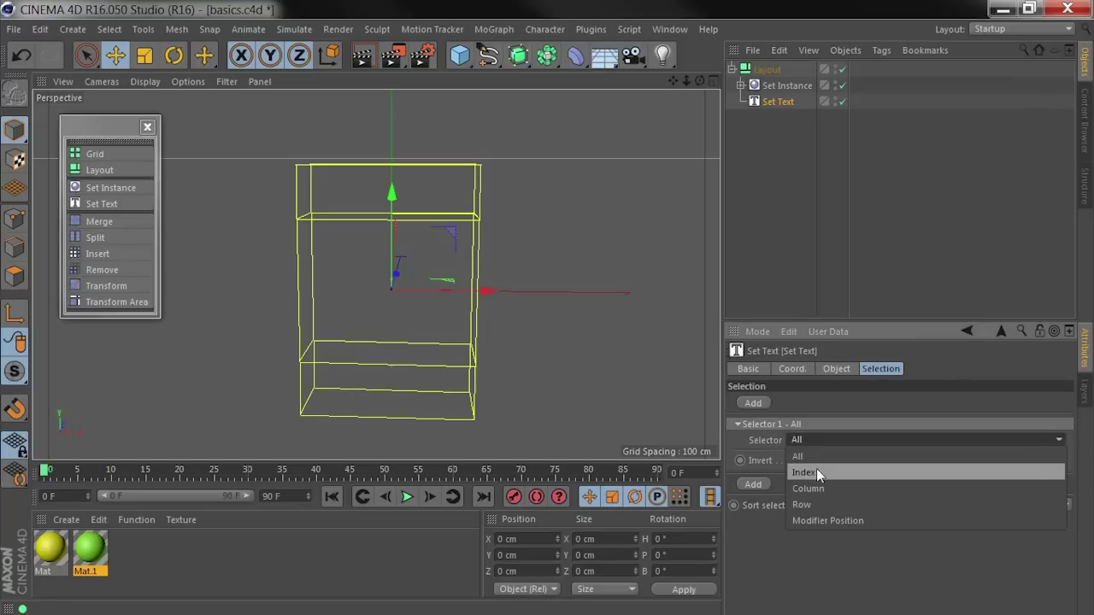
click(816, 469)
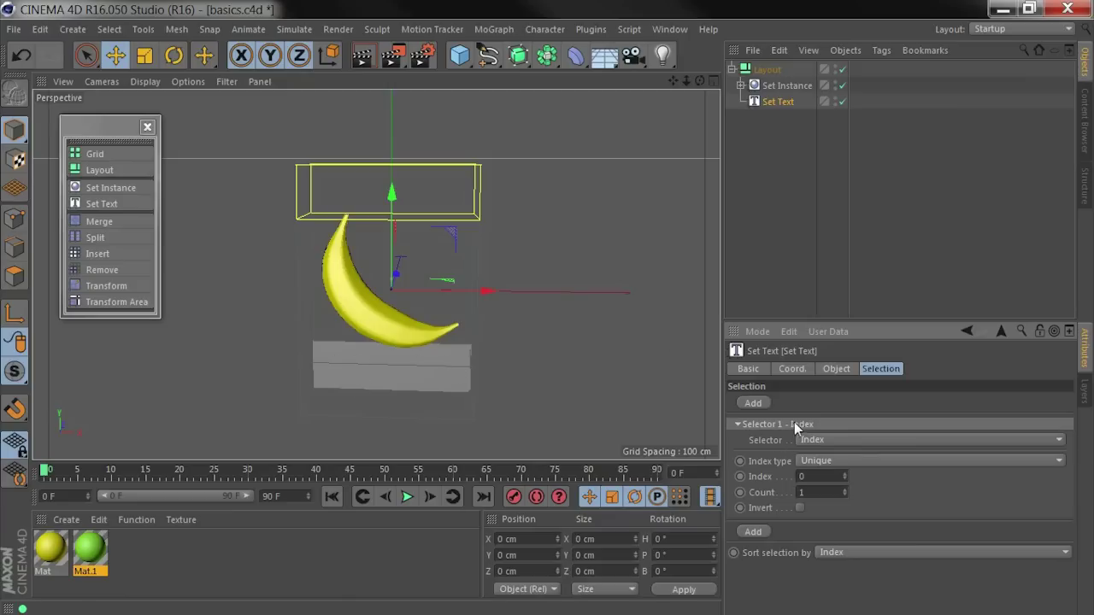
Add a second selector with Filter Add, targeting the bottom tile at Index 2.
click(756, 532)
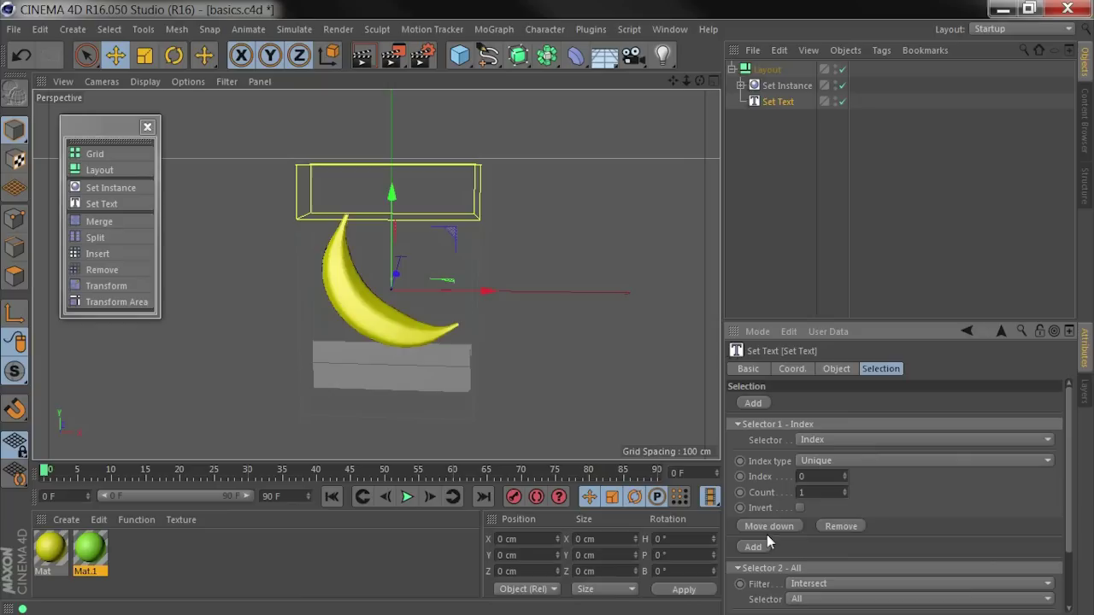
scroll(1064, 496, down, 3)
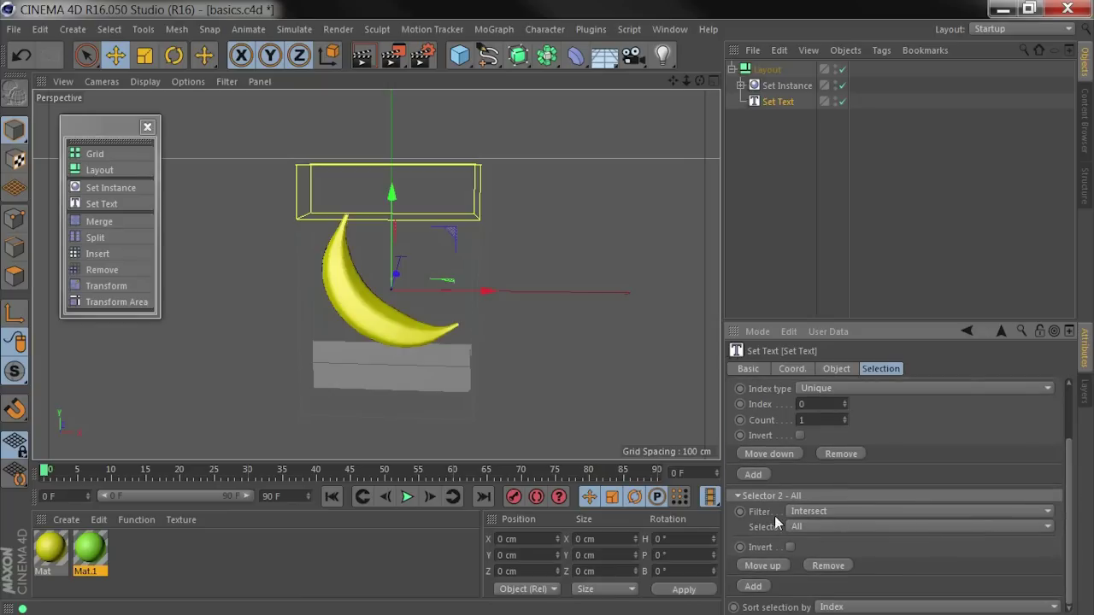
click(806, 512)
click(810, 544)
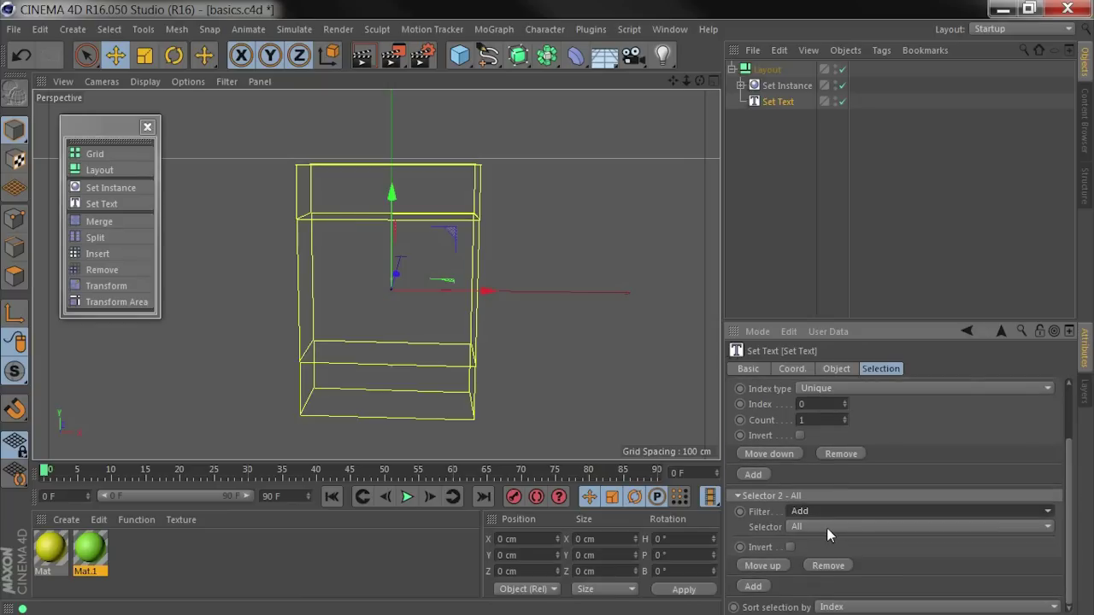
click(803, 527)
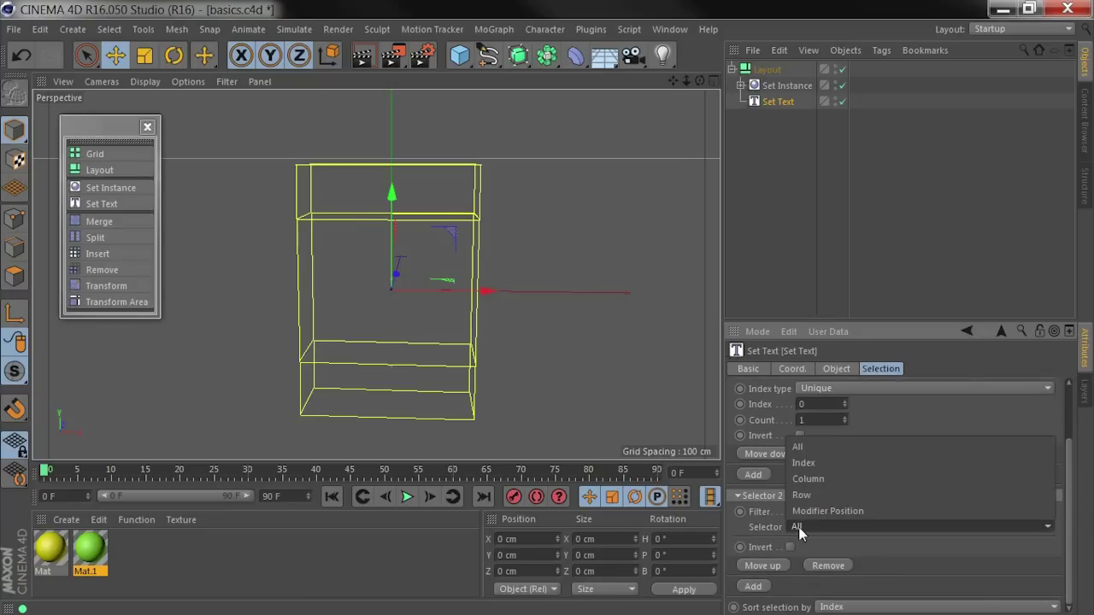
click(810, 463)
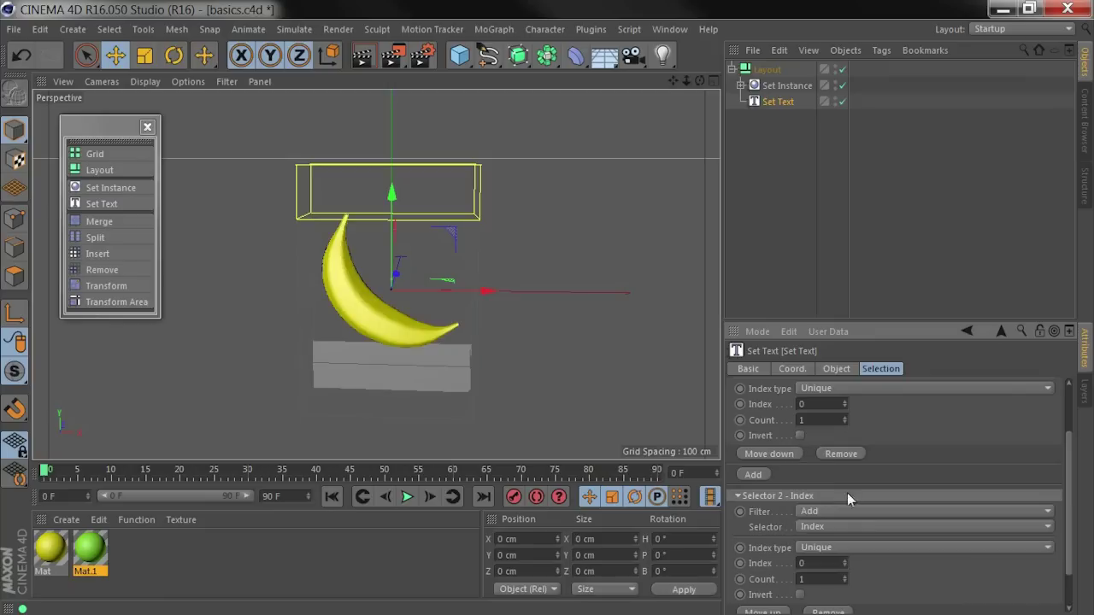
click(844, 560)
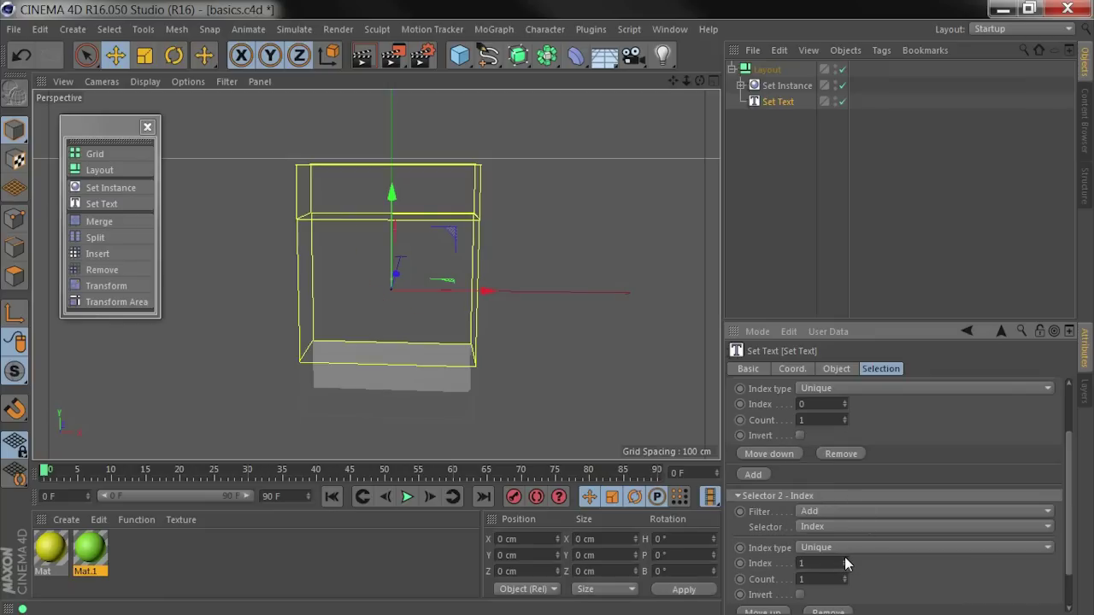
click(843, 560)
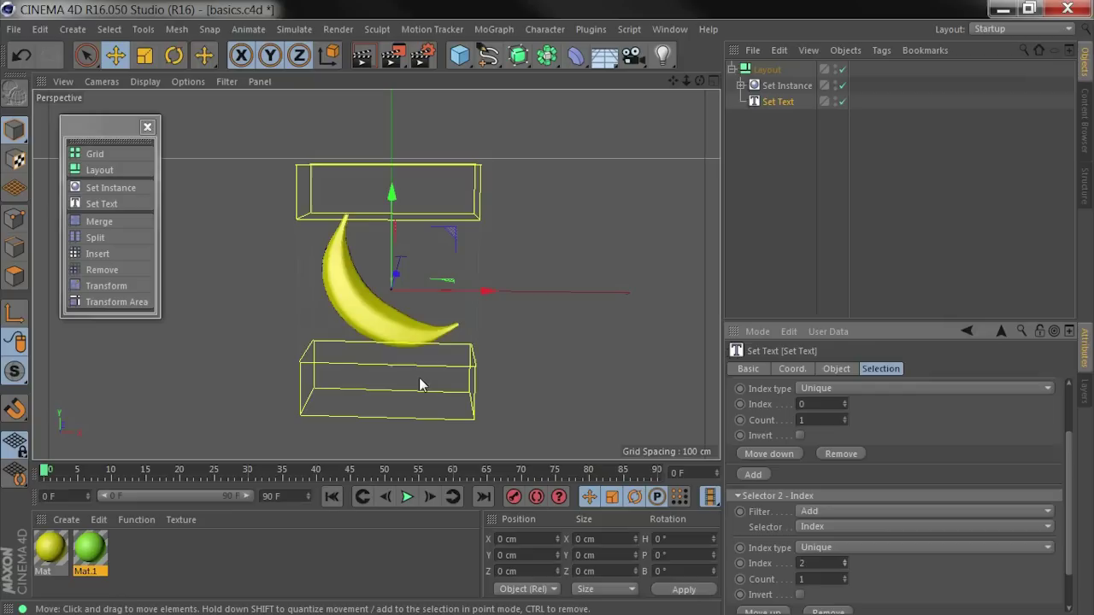
Enter 'Bananas' and 'Yum!' on separate lines in Set Text, set in the Kiddy Kitty font.
click(837, 370)
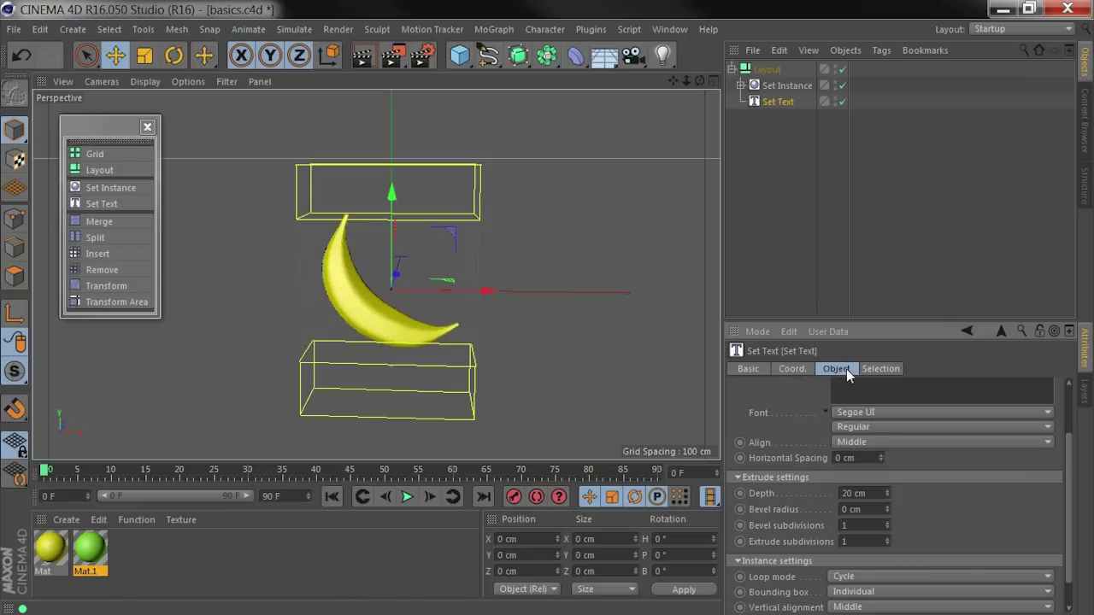
click(1071, 400)
text(B)
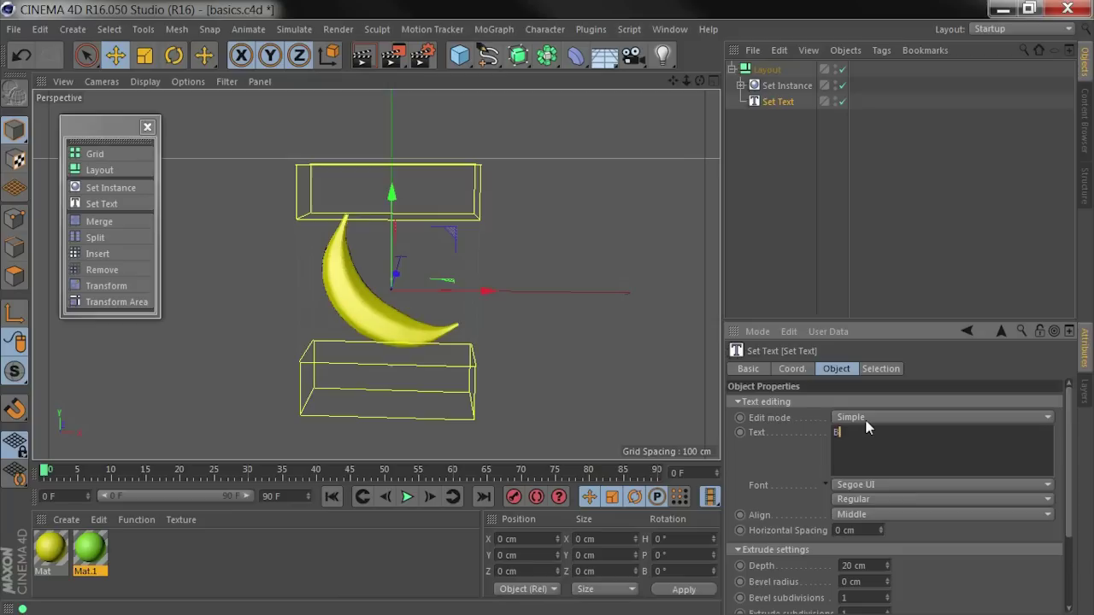
text(anan)
text(as)
key(Return)
text(Yum!)
click(777, 446)
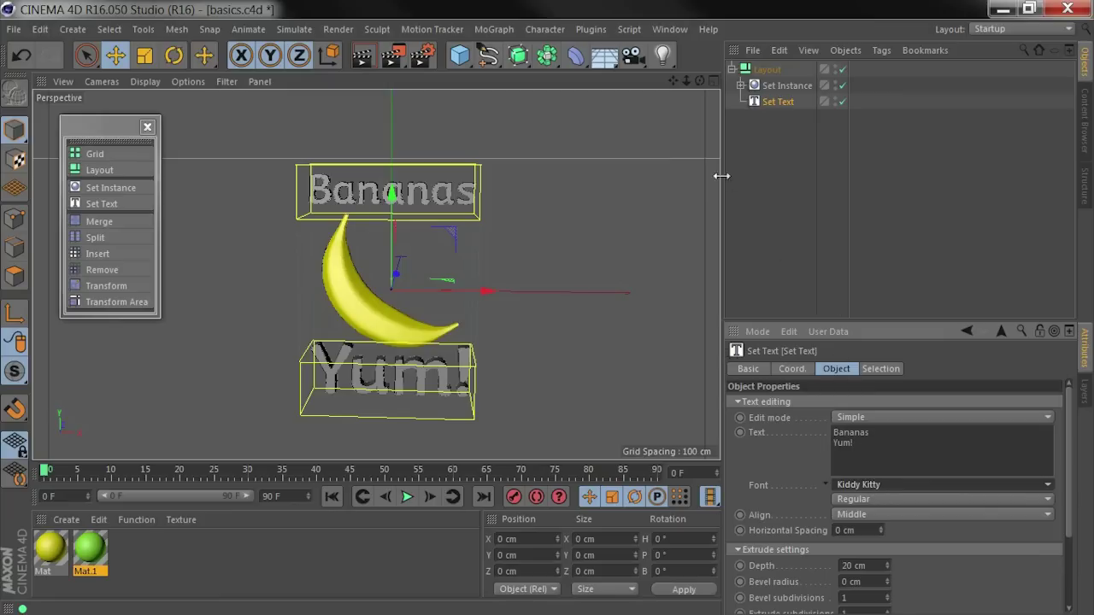
click(776, 123)
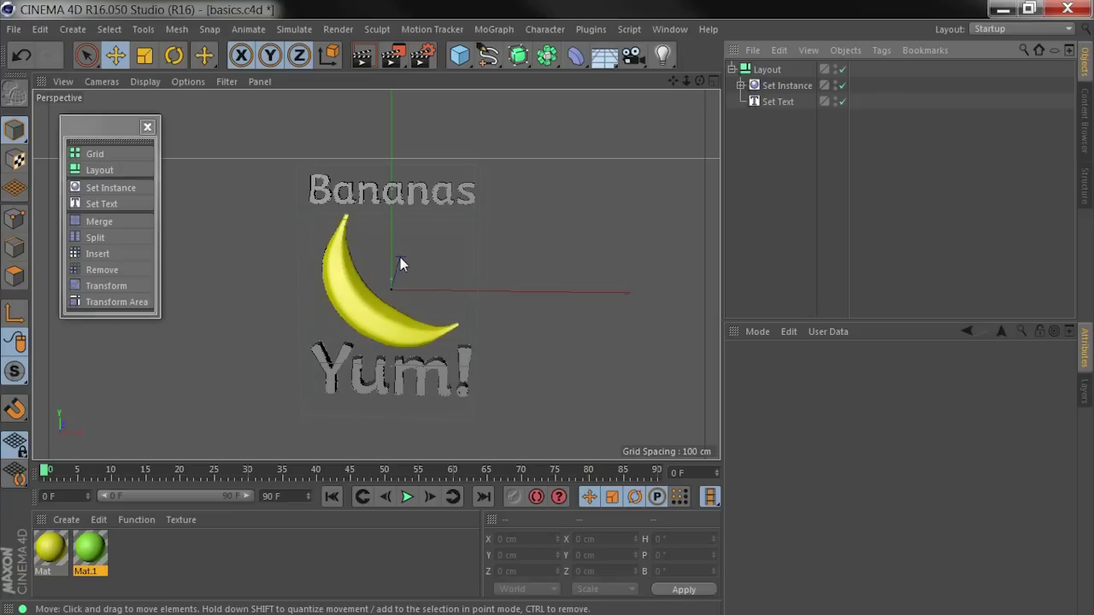
Add a Split under Set Text with 2 Y subdivisions, limited by Modifier Position to the middle tile.
click(97, 238)
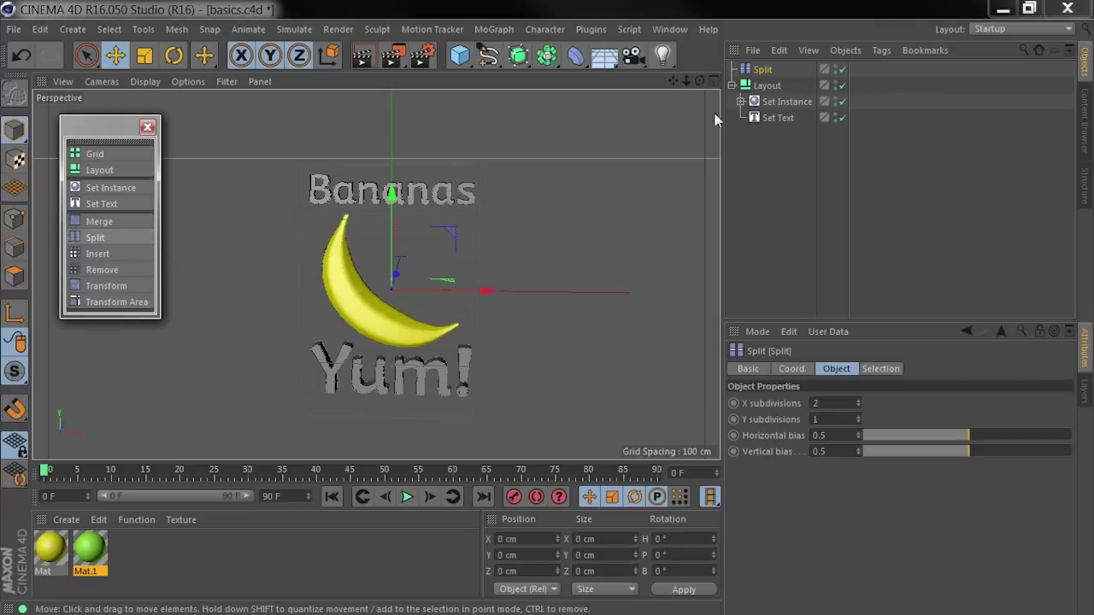
drag(765, 97, 772, 124)
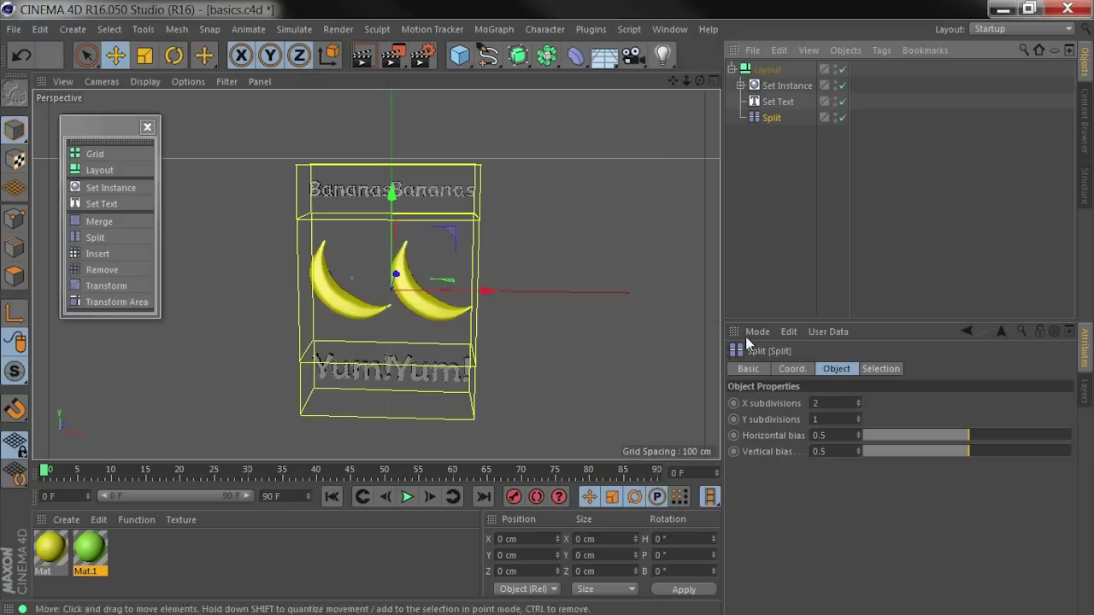
click(857, 416)
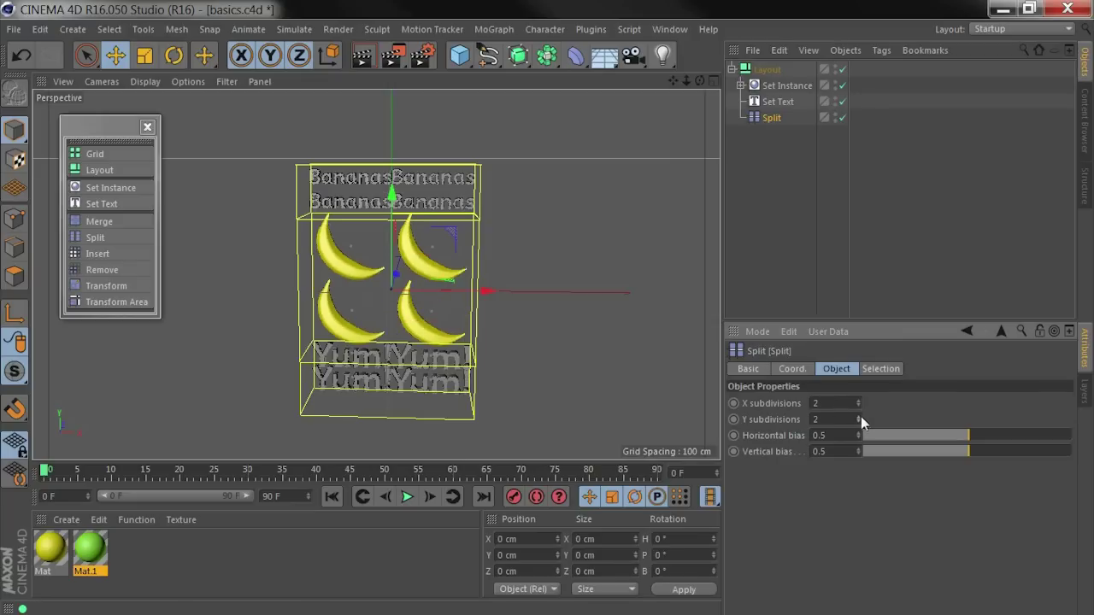
click(872, 370)
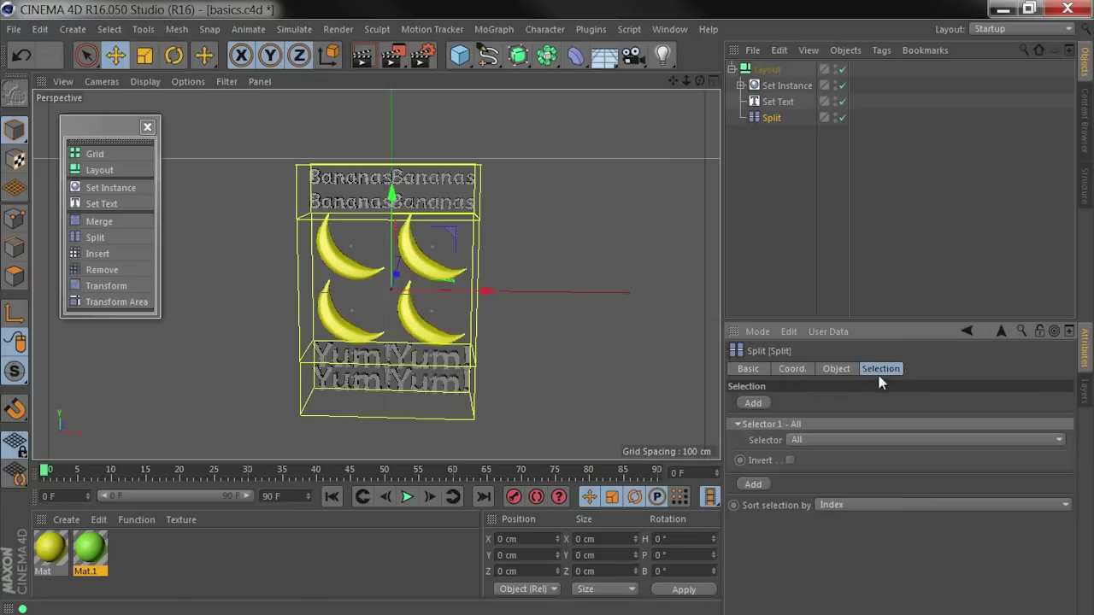
click(812, 440)
click(838, 519)
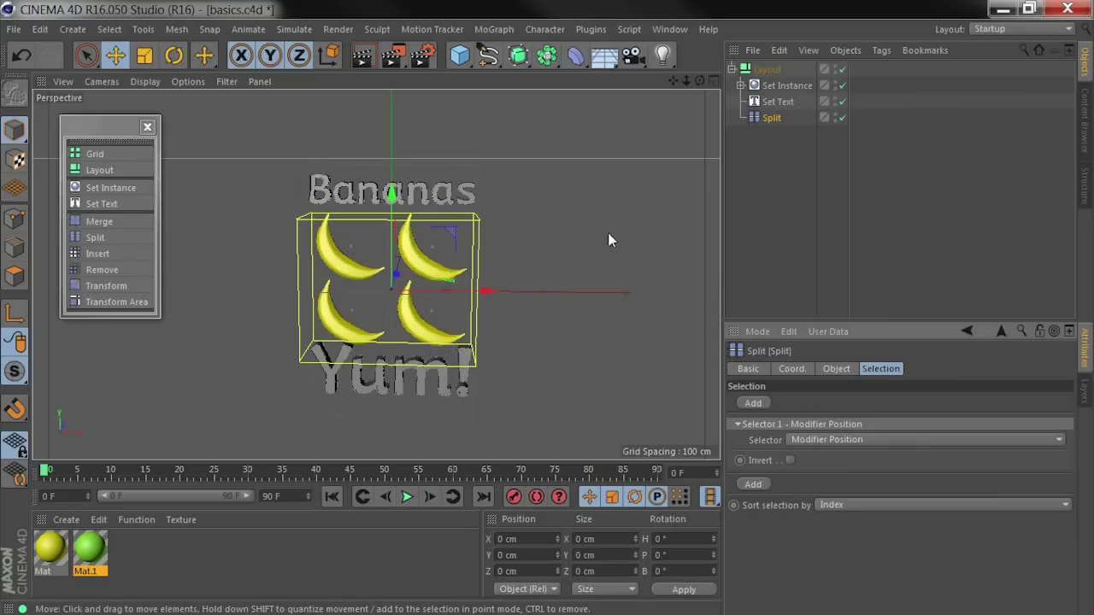
Create a Random effector from the MoGraph effectors menu.
click(765, 191)
click(496, 29)
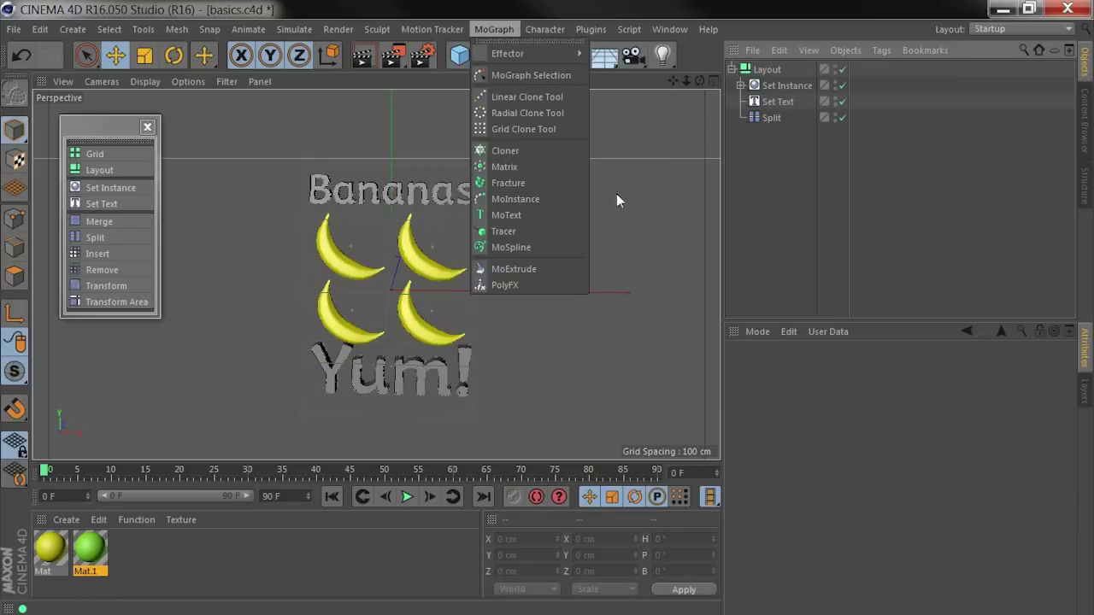
mouse_move(521, 53)
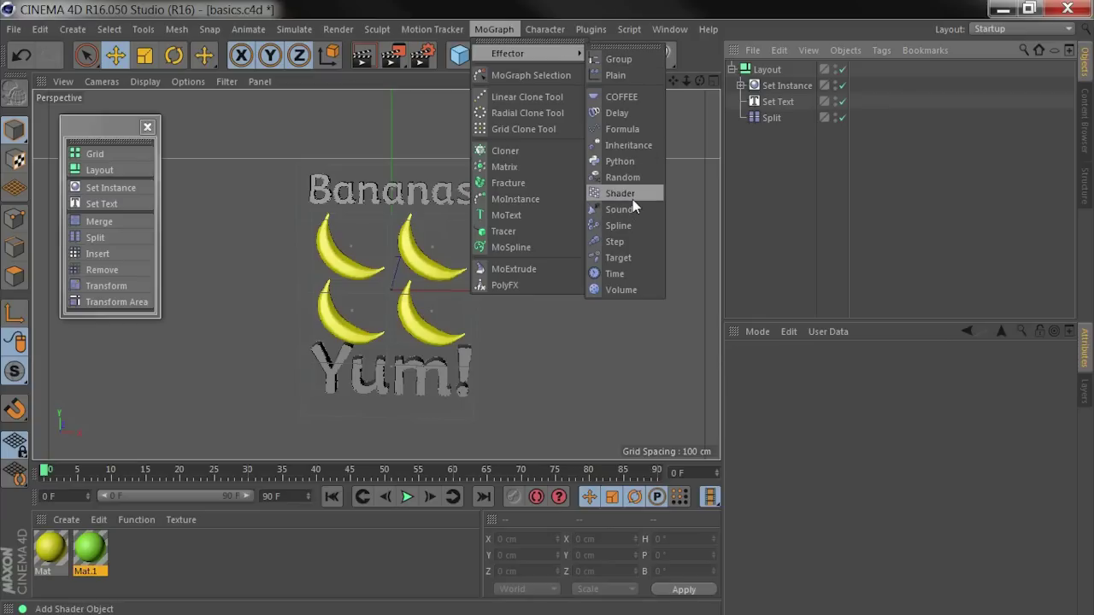
click(643, 178)
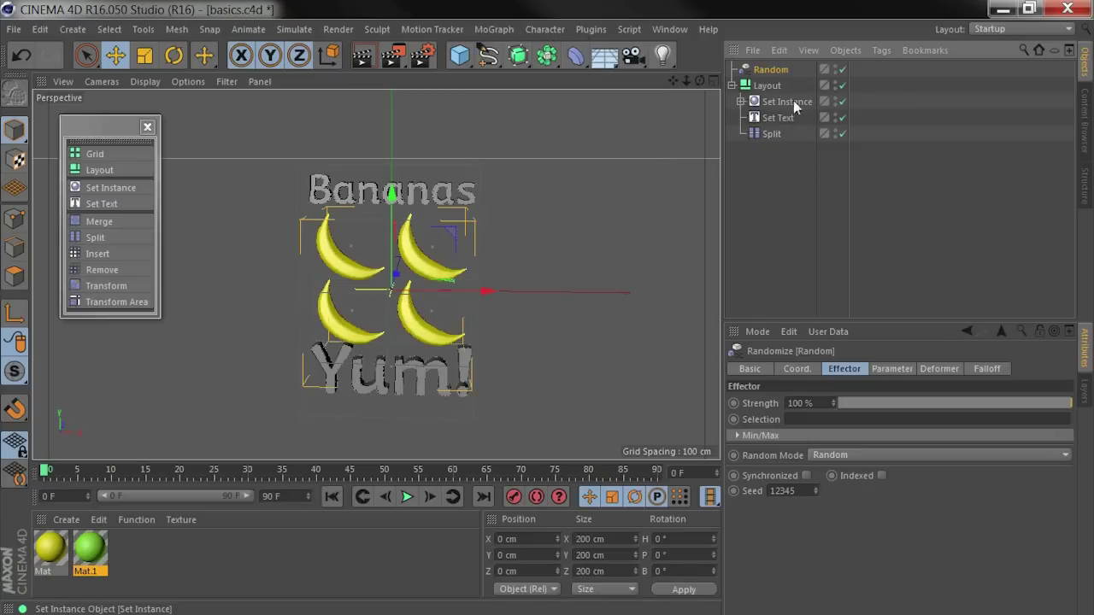
Add the Random effector to the Layout's Effectors list and lower its strength to 49%.
click(767, 85)
click(917, 369)
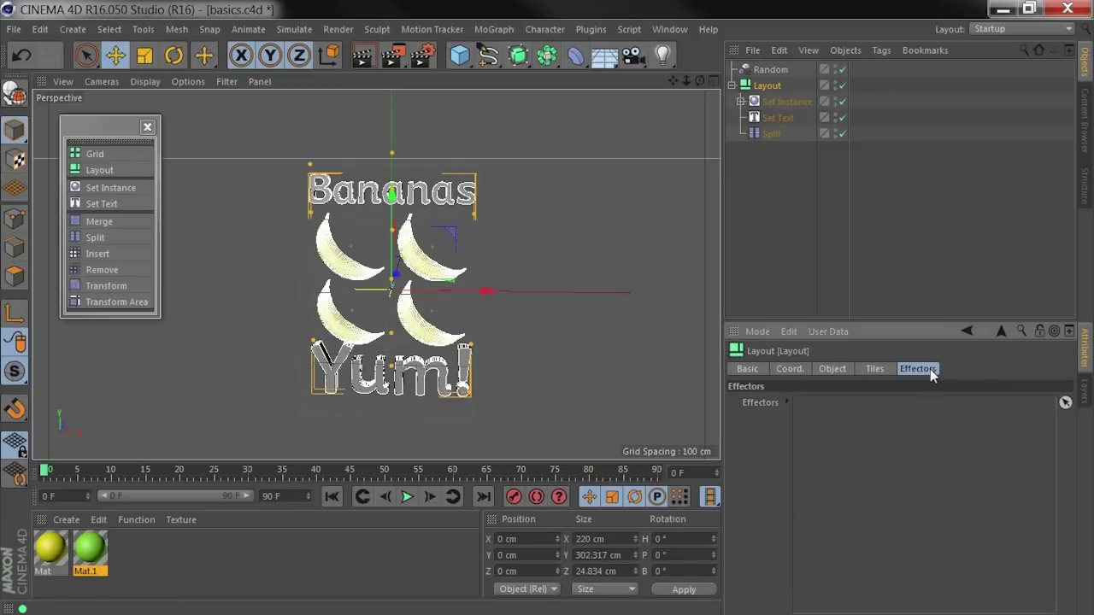
drag(771, 69, 851, 438)
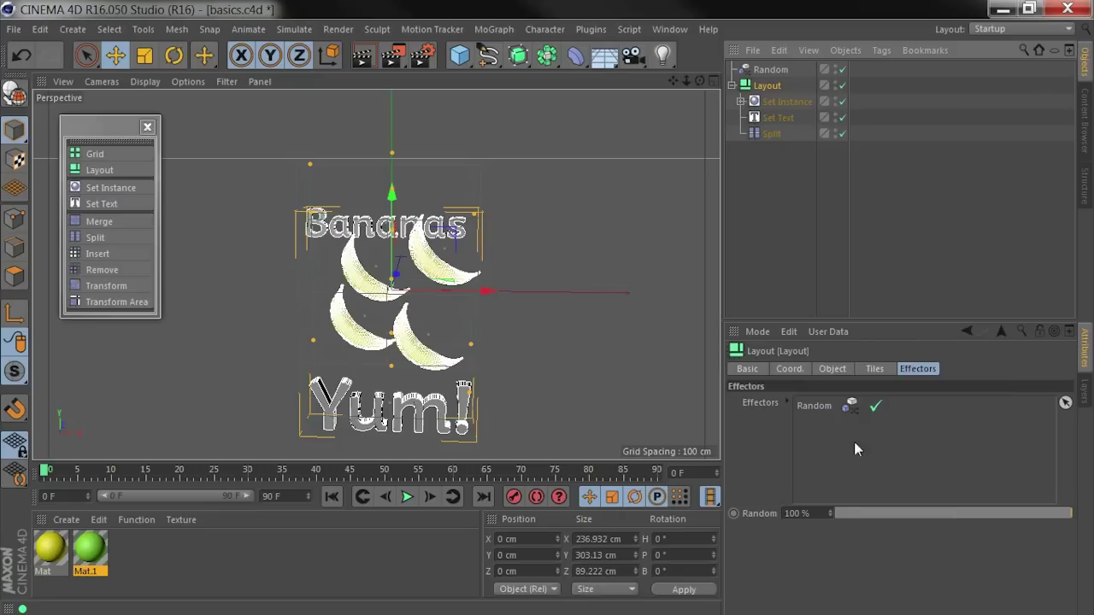
click(774, 72)
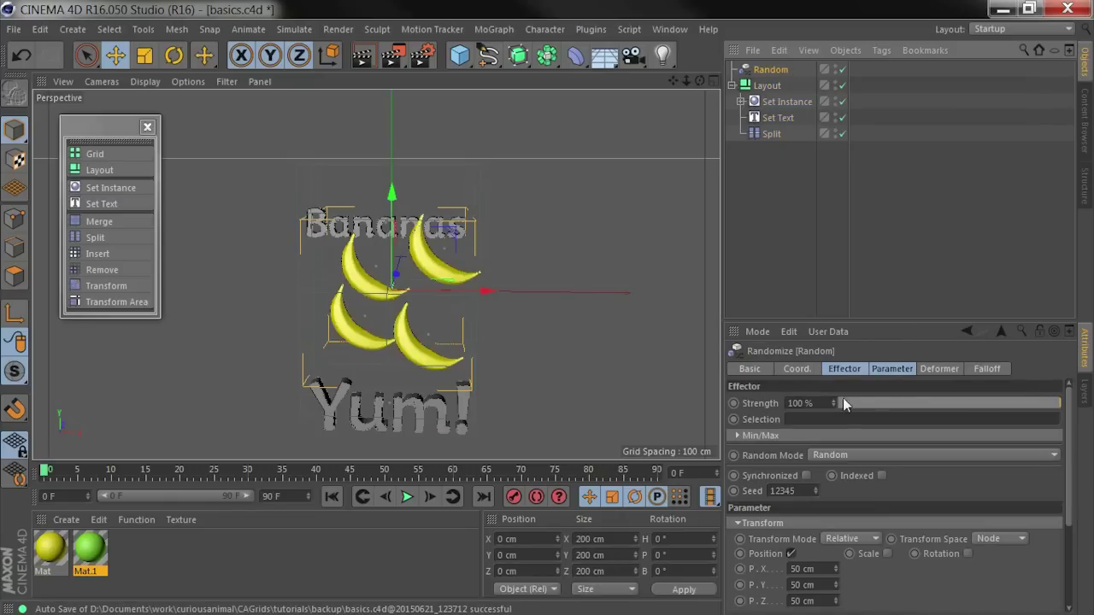
mouse_move(1058, 403)
mouse_down()
mouse_move(804, 403)
mouse_move(1060, 403)
mouse_up()
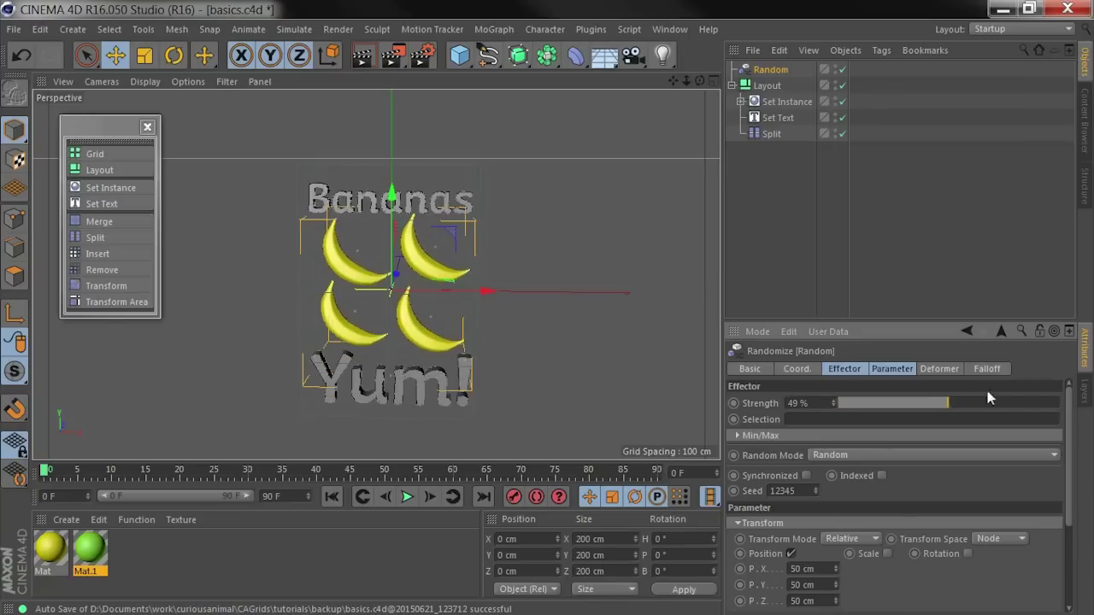